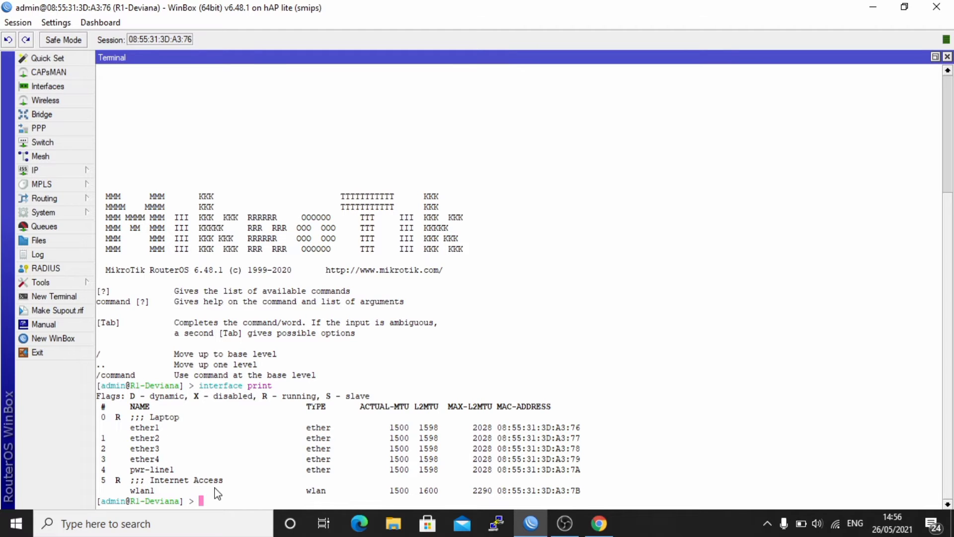
- Add an enabled DHCP client on wlan1 with 'ip dhcp-client add interface=wlan1 disabled=no'
type("ip dhcp-c")
key("Tab")
type("add inter")
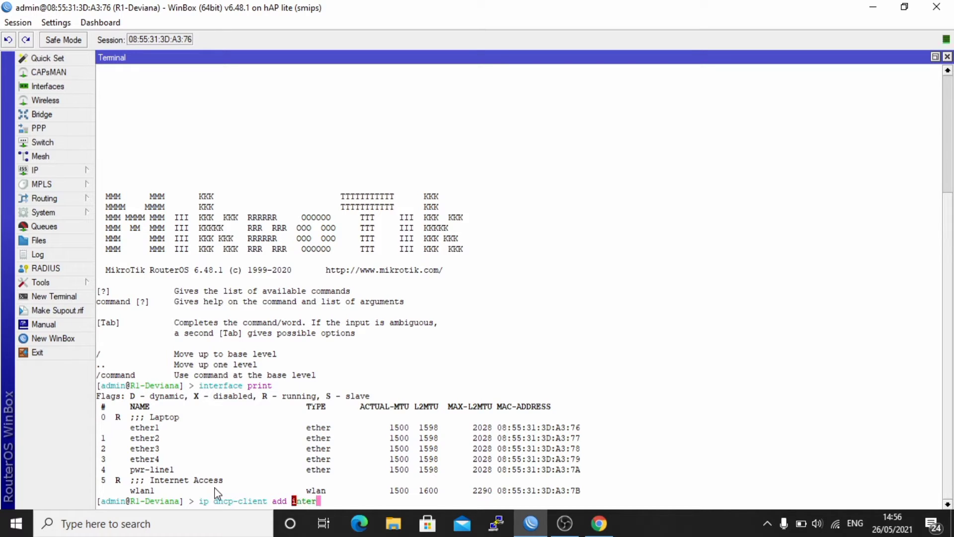
key("Tab")
type("wlan1 disa")
key("Tab")
type("no")
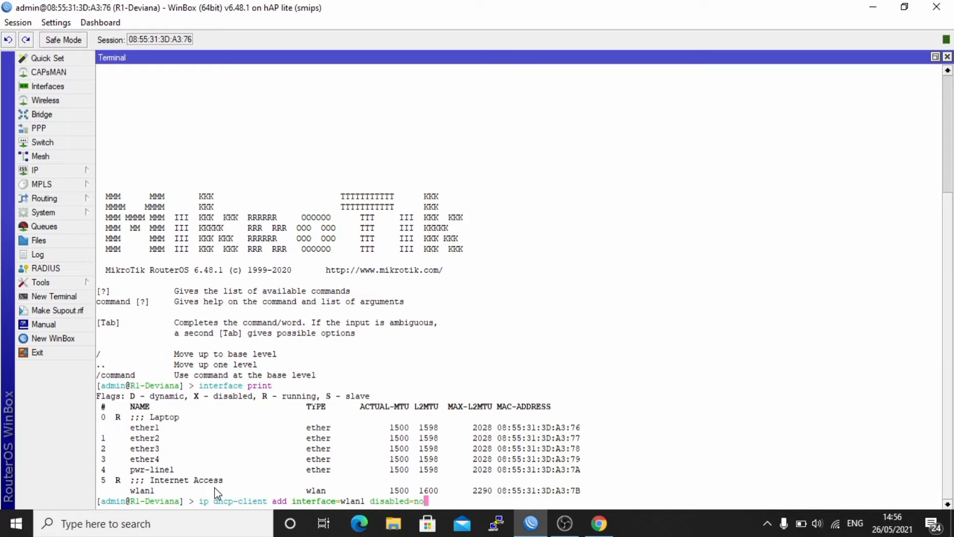
key("Return")
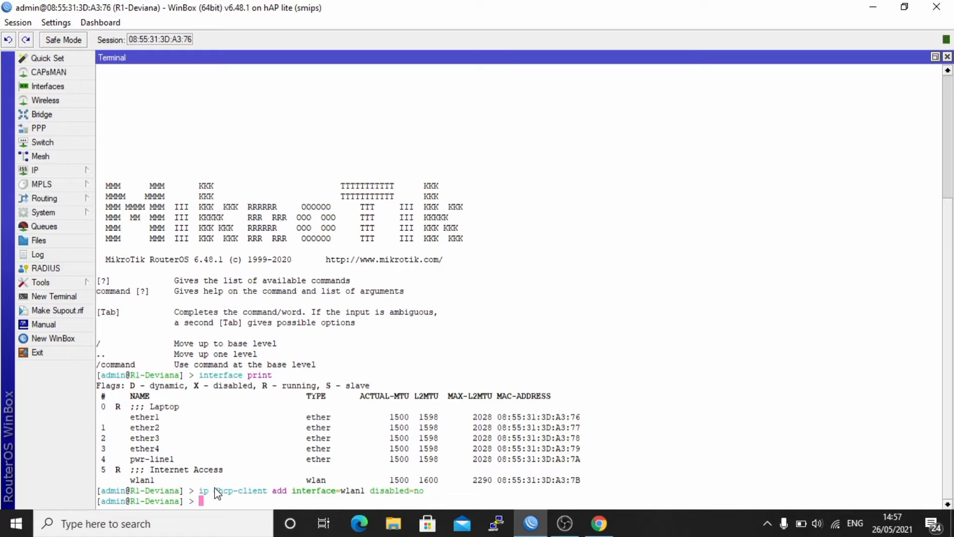
- Print the DHCP client list and highlight its bound 192.168.1.25/24 status
type("ip dhcp-c")
key("Tab")
type("pr")
key("Tab")
key("Return")
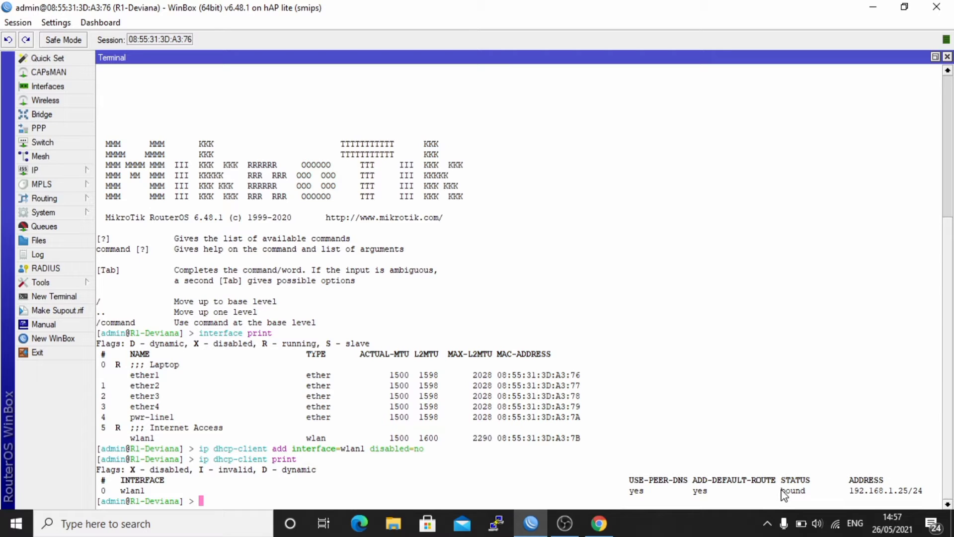
left_click_drag(778, 490, 816, 494)
- Ping google.com and stop after five replies, showing 0% packet loss
left_click(815, 494)
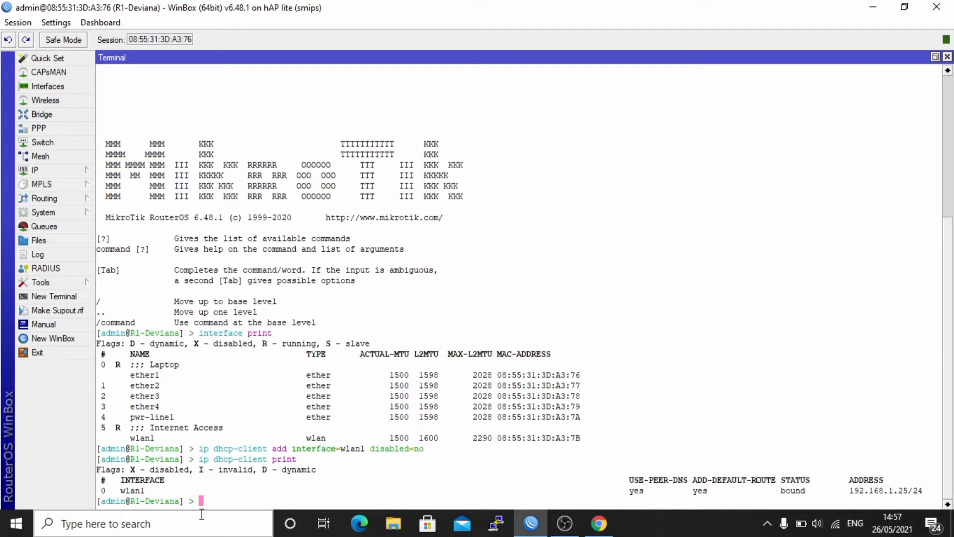
type("ping google.com")
key("Return")
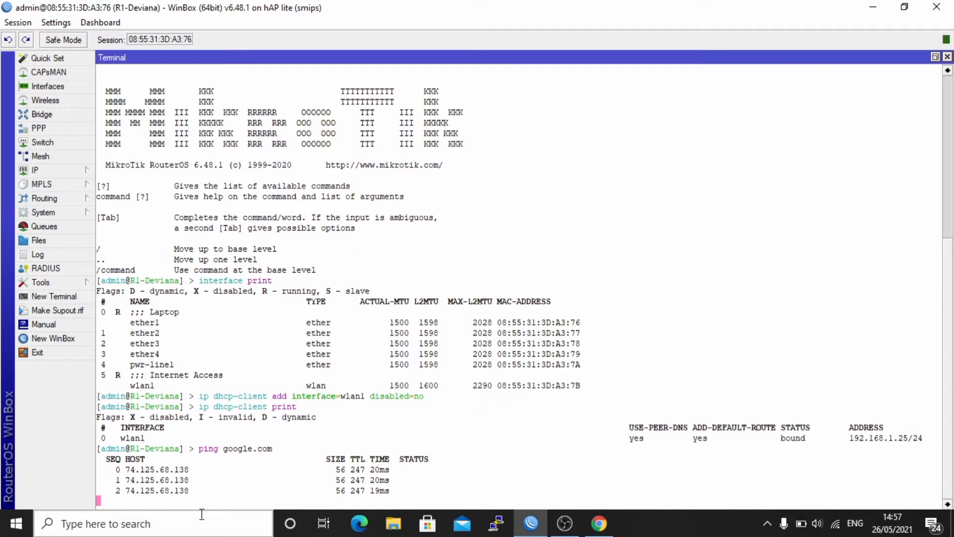
key("ctrl+c")
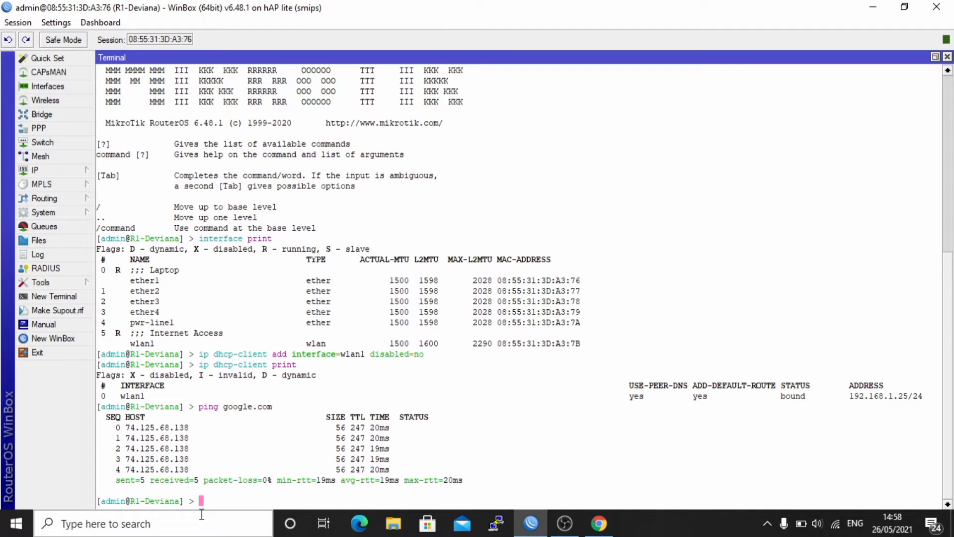
- Start a security-profiles add command: name Digital, mode dynamic-keys, authentication wpa-psk,wpa2-psk
type("interface wireless security-profiles print")
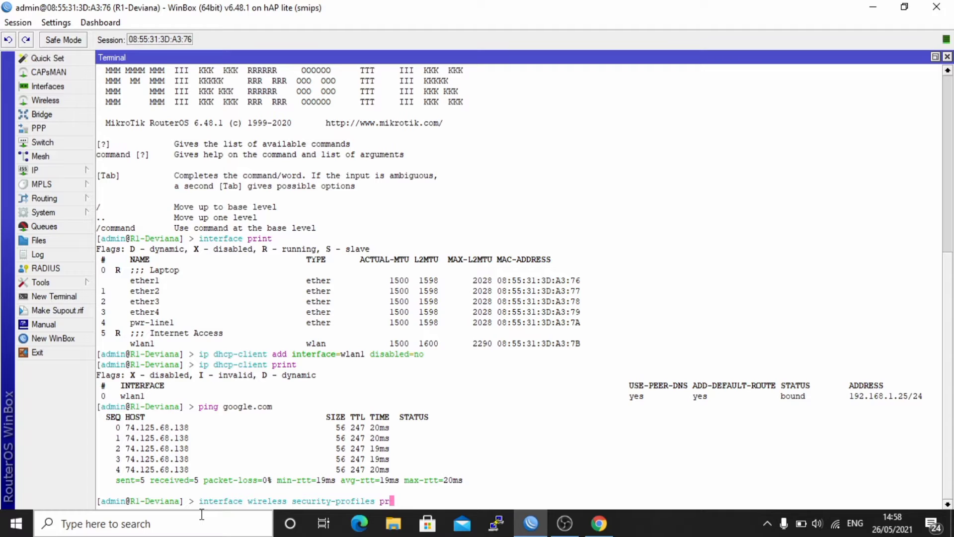
key("BackSpace")
key("BackSpace")
key("BackSpace")
key("BackSpace")
key("BackSpace")
key("BackSpace")
type("add name=Digital mo")
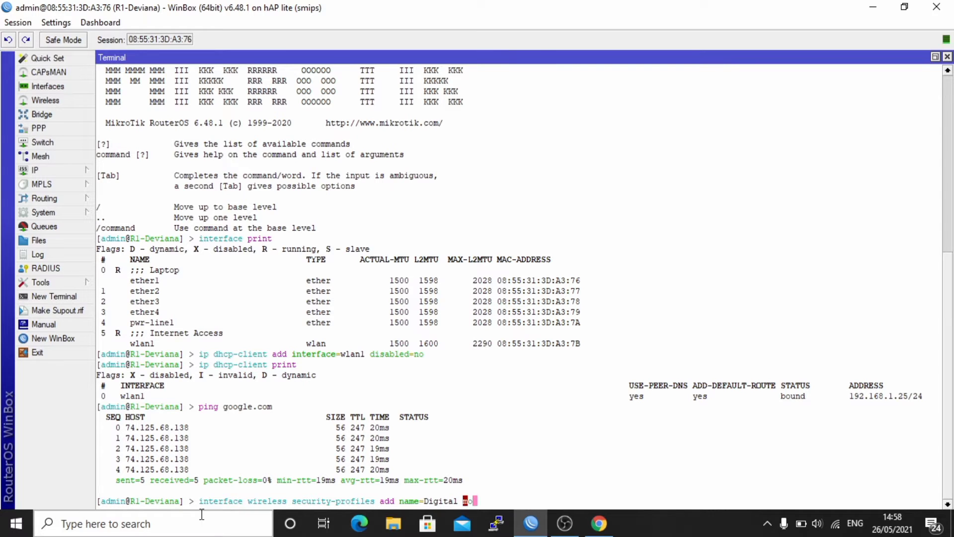
type("de=dy")
key("Tab")
type("au")
key("Tab")
type("wpa-psk,wpa2")
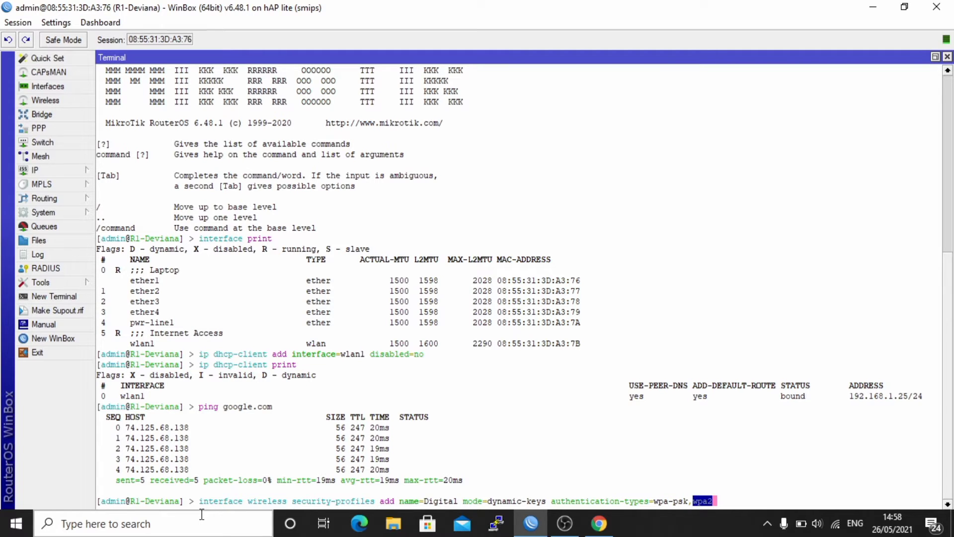
key("Tab")
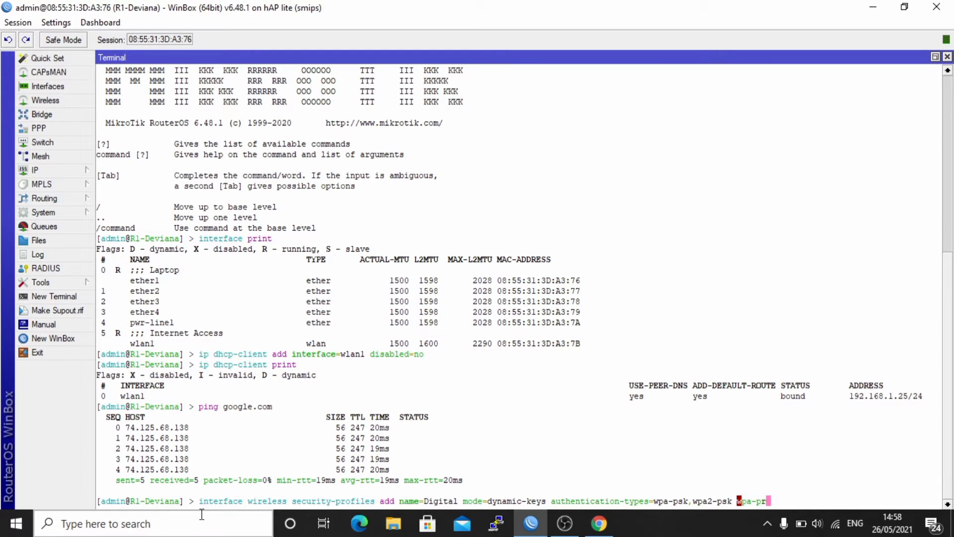
- Add the WPA pre-shared key passphrase to the command
key("Tab")
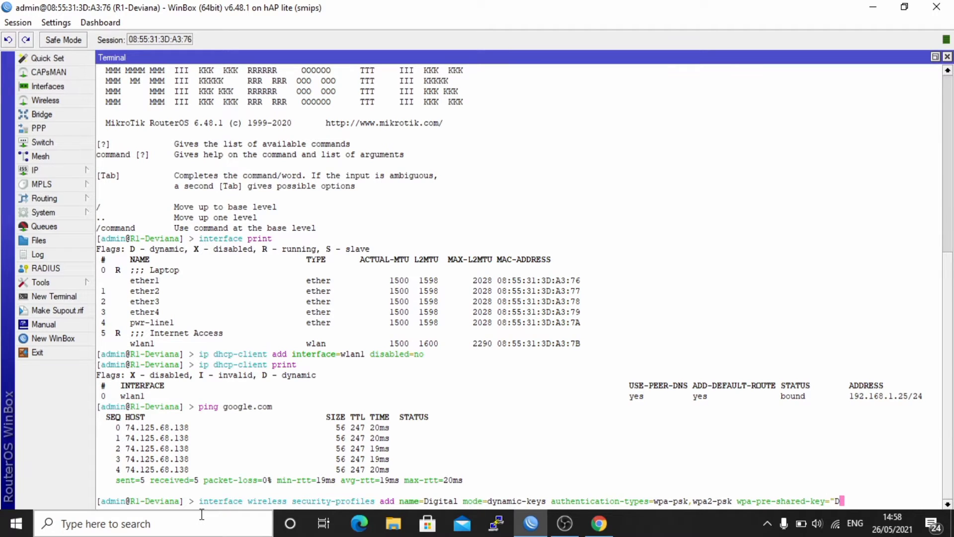
key("BackSpace")
key("BackSpace")
key("BackSpace")
key("BackSpace")
key("BackSpace")
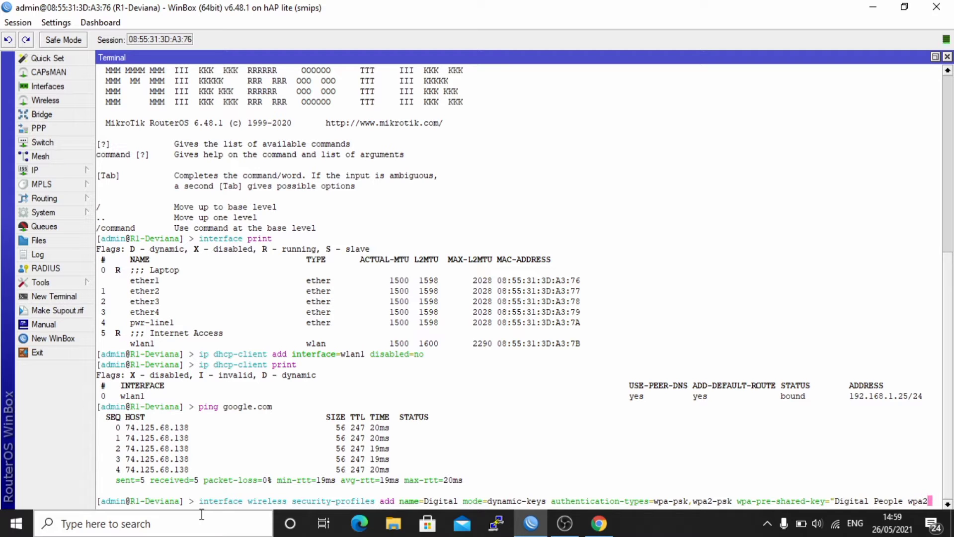
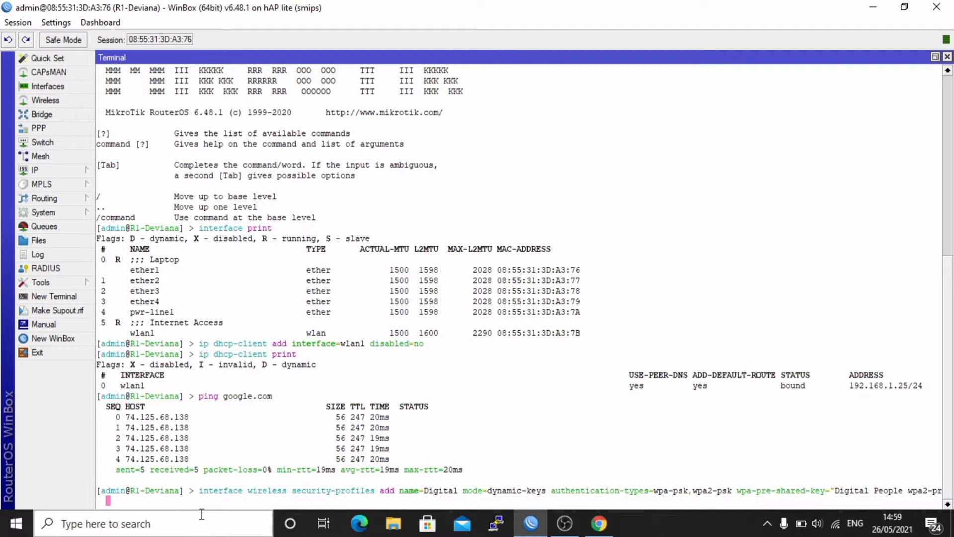
- Add the same passphrase as the WPA2 pre-shared key
key("BackSpace")
key("BackSpace")
key("BackSpace")
key("BackSpace")
key("BackSpace")
key("BackSpace")
key("BackSpace")
key("BackSpace")
key("BackSpace")
key("BackSpace")
type("\" wpa2-")
key("Tab")
type("\"")
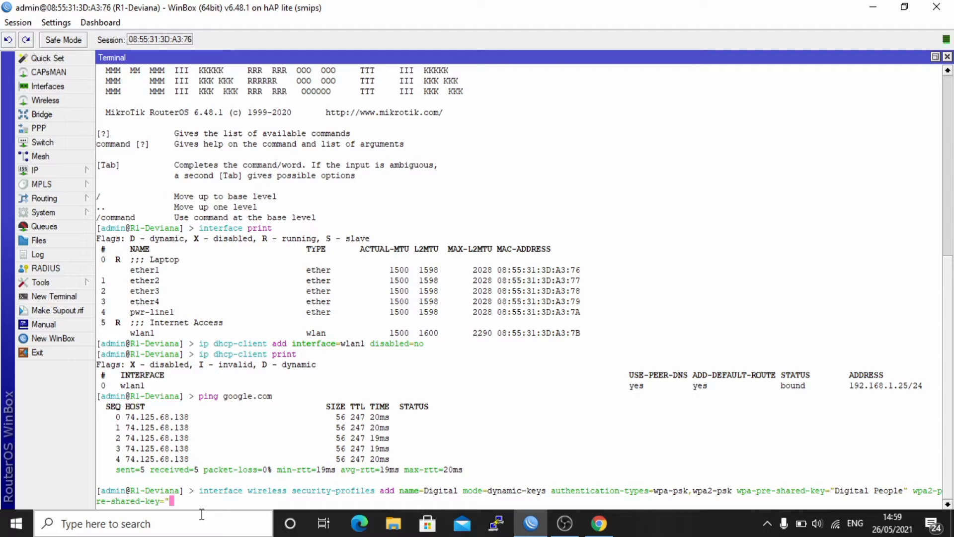
type("\"")
type(" unic")
- Set unicast and group ciphers to aes-ccm and create the Digital profile
key("Tab")
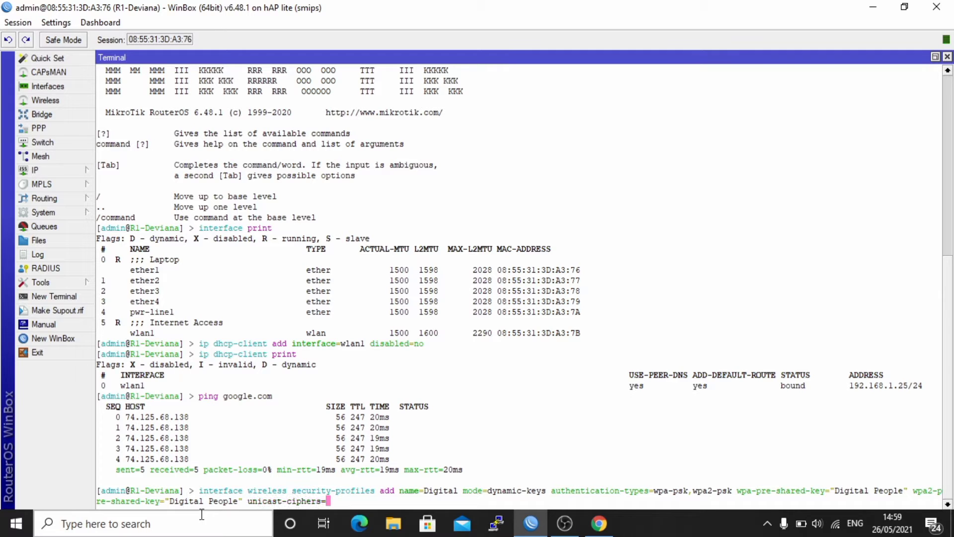
type("aes")
key("Tab")
type("gr")
key("Tab")
type("c")
key("Tab")
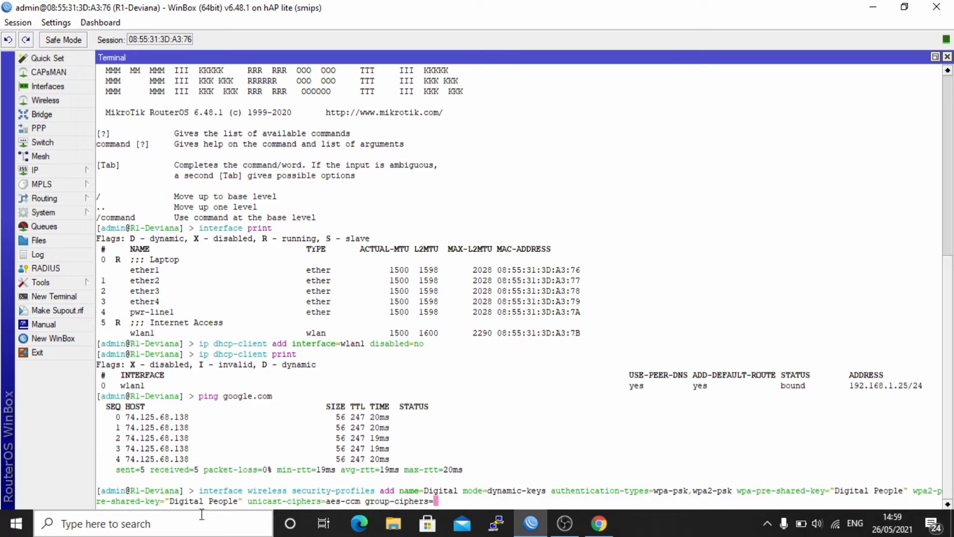
type("aes")
key("Tab")
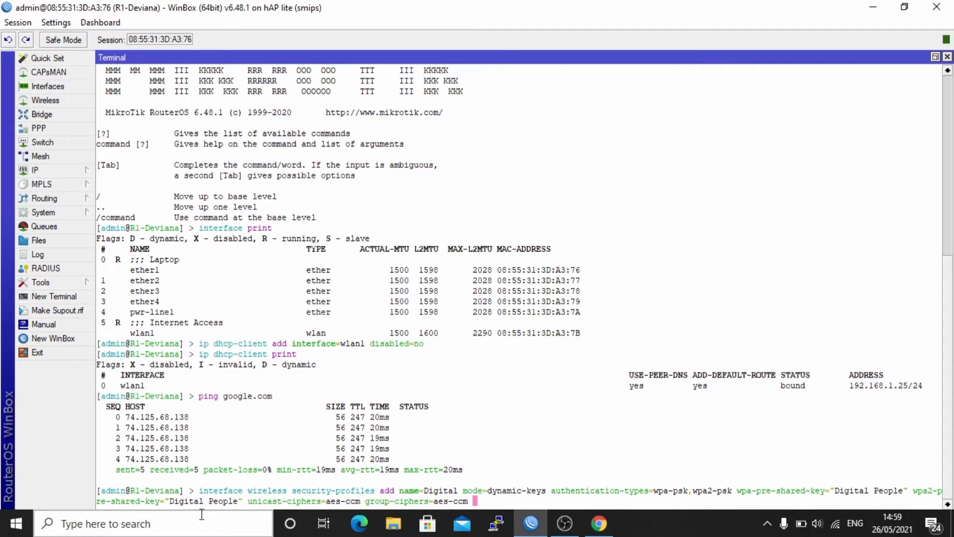
key("Return")
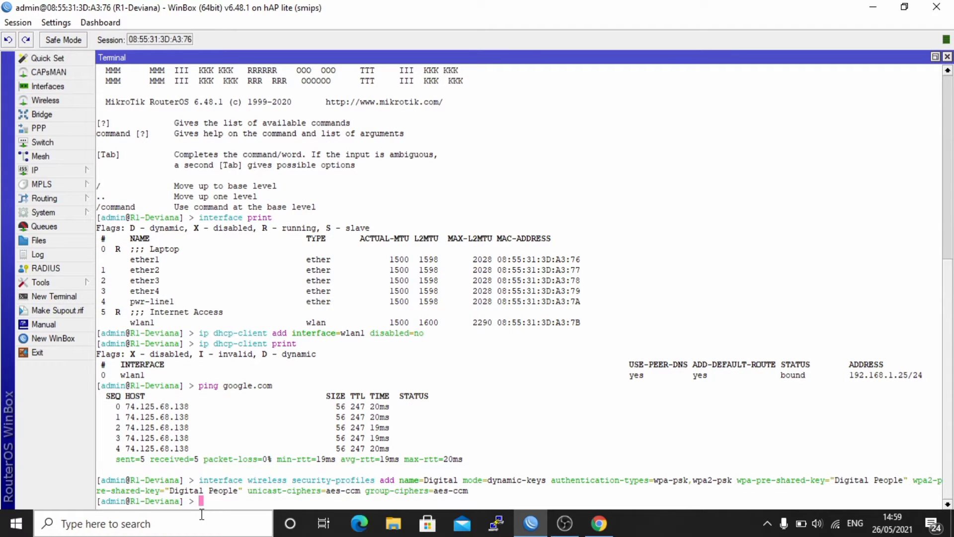
- List the wireless security profiles to show Digital beside default and deva
type("interface w")
key("Tab")
type("sec")
key("Tab")
type("print")
key("Return")
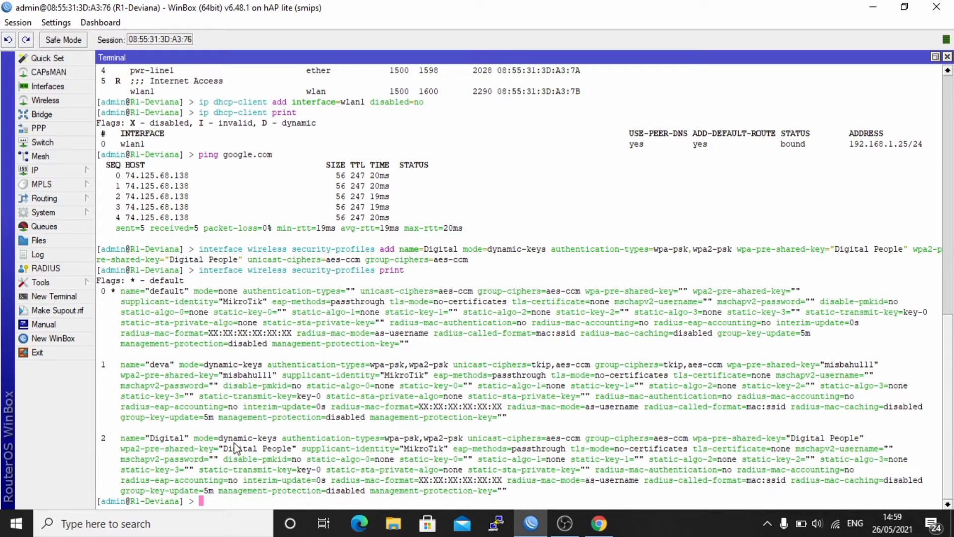
- Review the Digital profile's WPA2 passphrase in the printed list, then start a new command line
left_click_drag(222, 452, 301, 453)
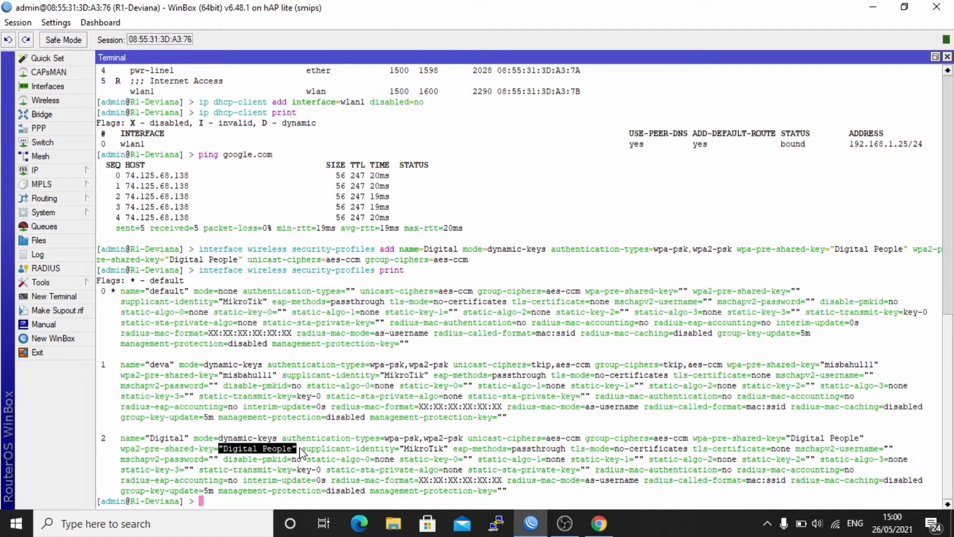
left_click(301, 453)
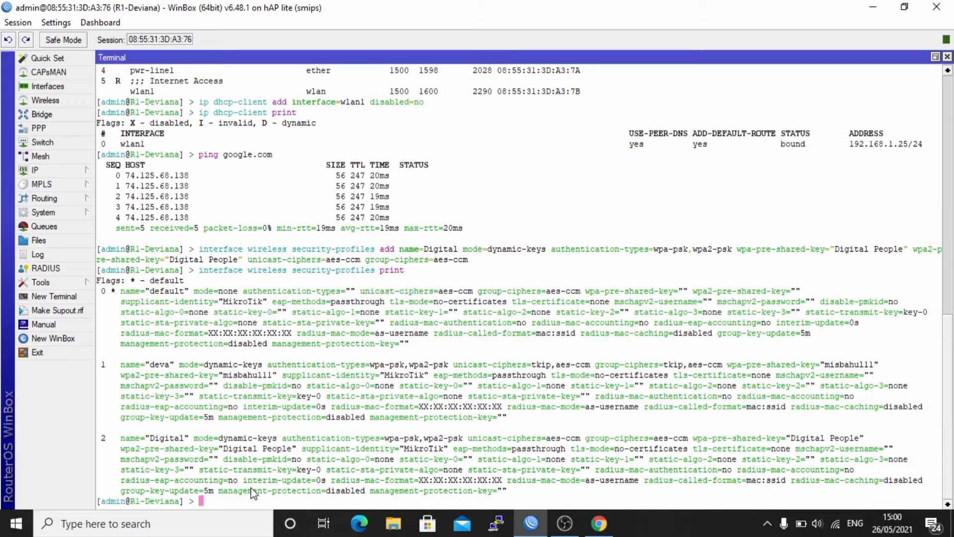
key("Return")
type("inter")
key("Tab")
type("w")
key("Tab")
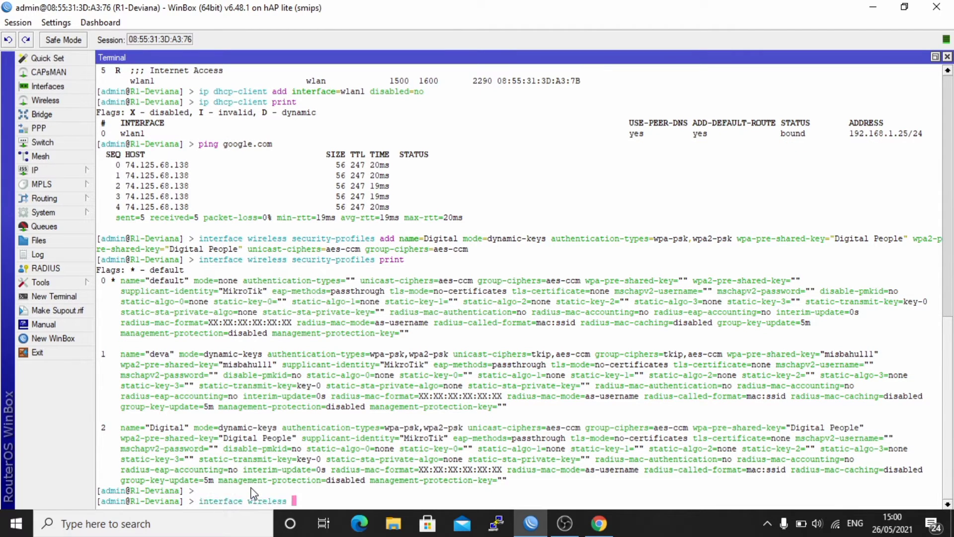
type("add name=wla2")
key("BackSpace")
type("n2 master-interface=")
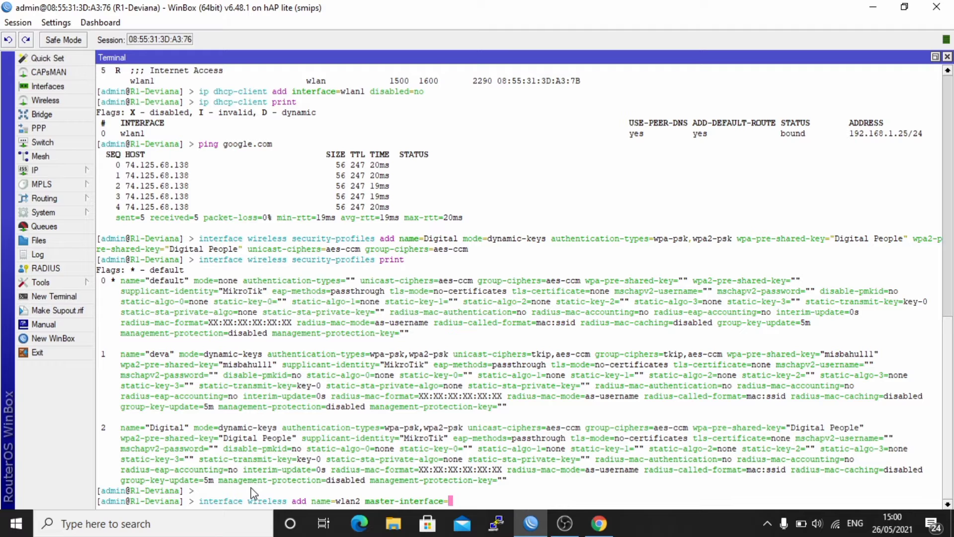
type("wlan1 mode=ap-bridge ")
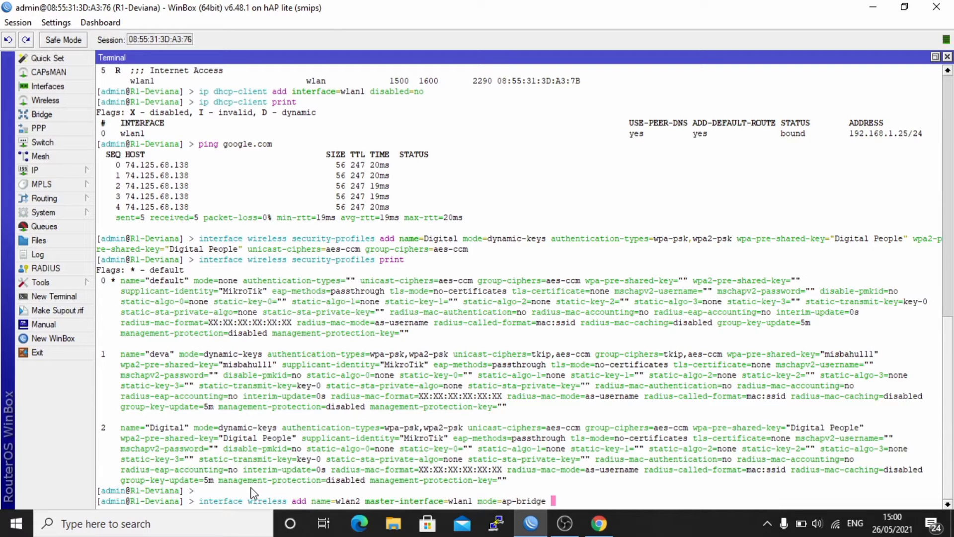
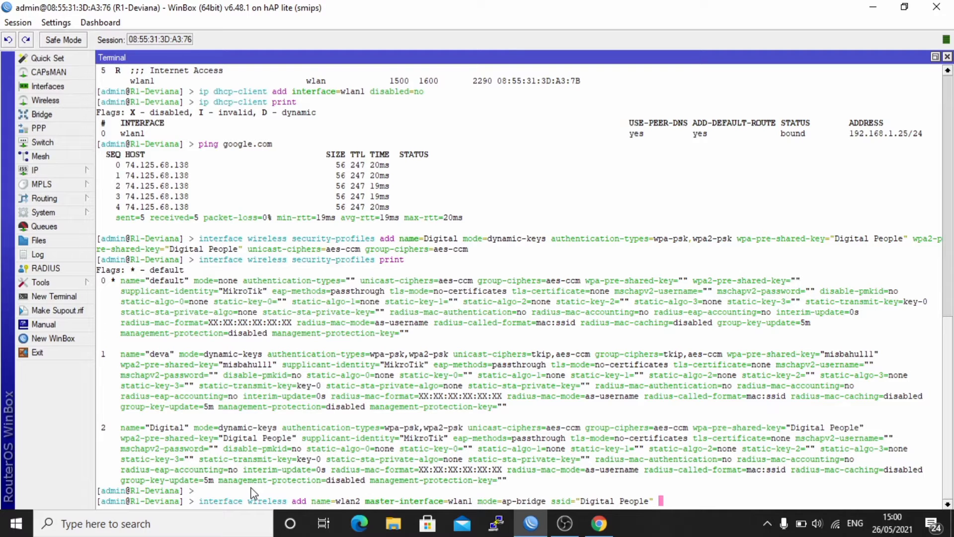
type(" disabled=no")
key("Return")
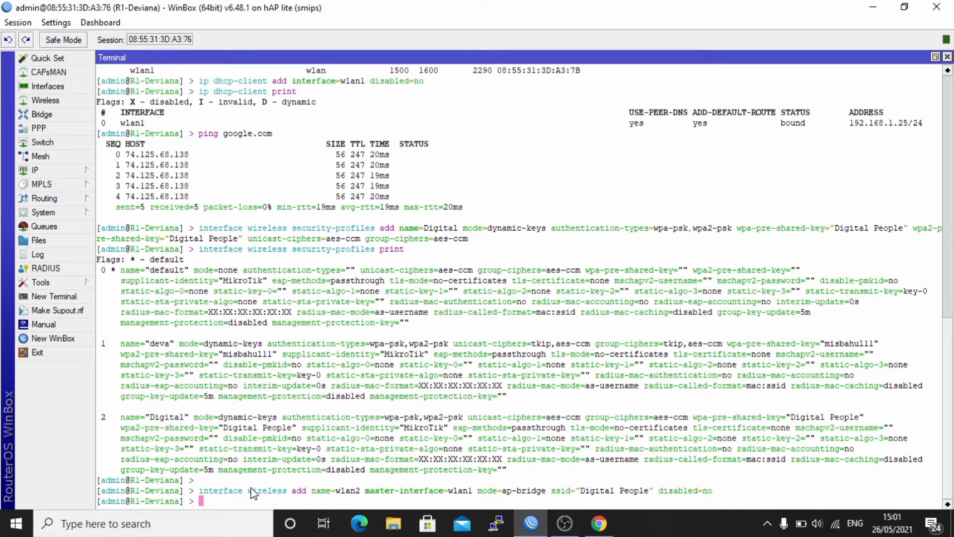
type("interface wireless print")
key("Return")
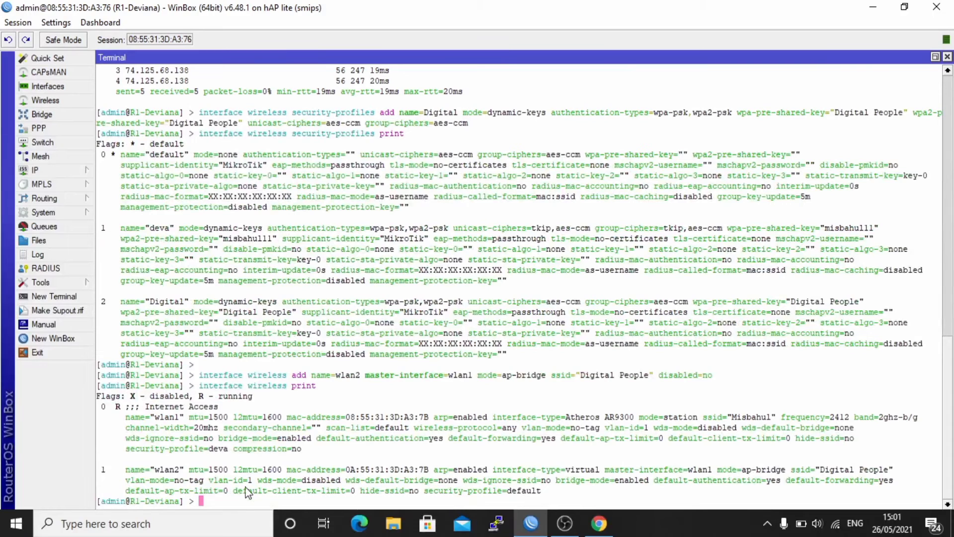
left_click_drag(125, 473, 181, 484)
left_click(181, 485)
left_click_drag(792, 471, 896, 478)
left_click(836, 525)
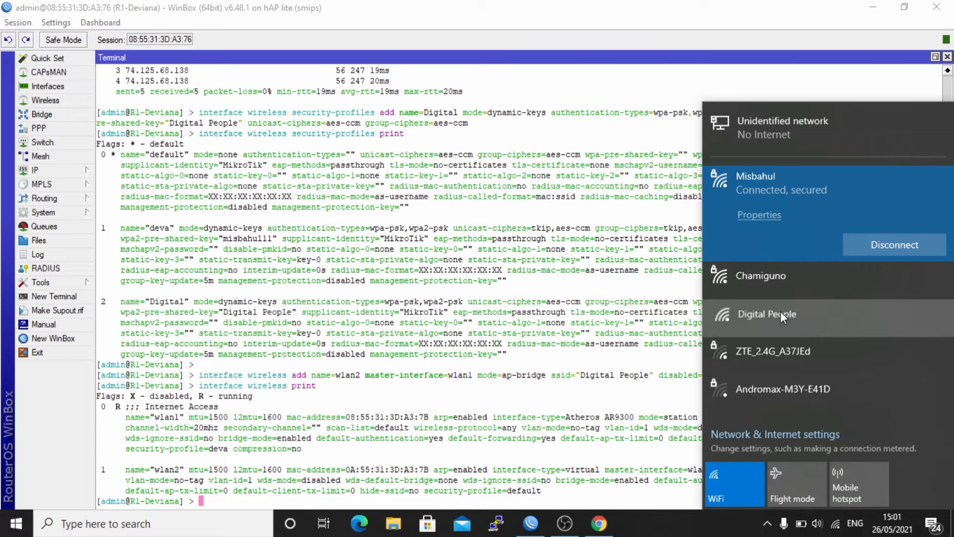
left_click(775, 273)
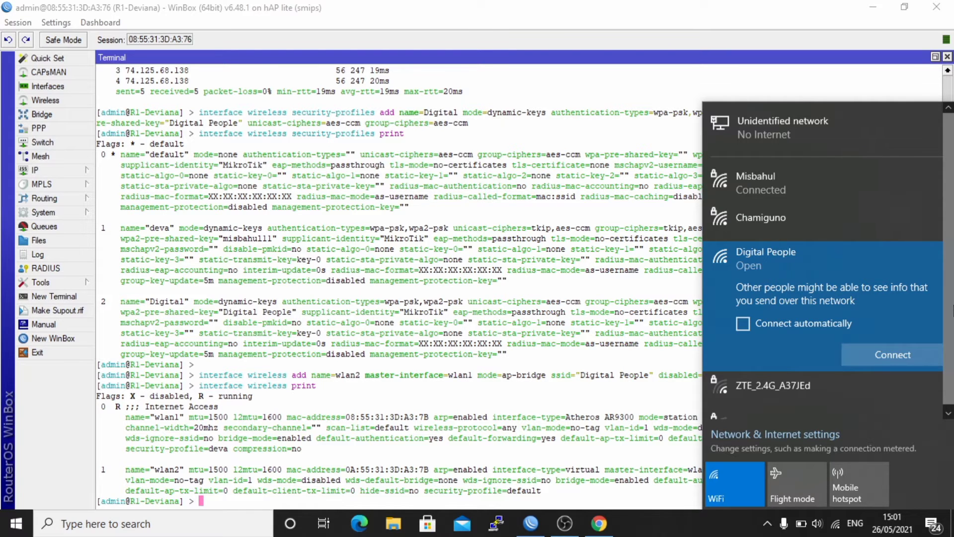
left_click(239, 441)
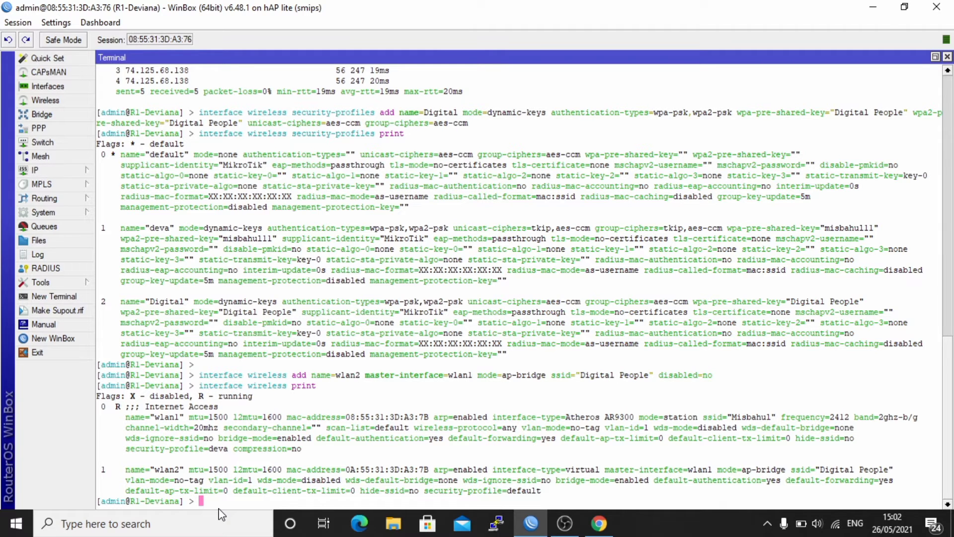
key("Return")
- Begin the wireless add command for wlan3 with master-interface wlan1 and ap-bridge mode
type("interface ")
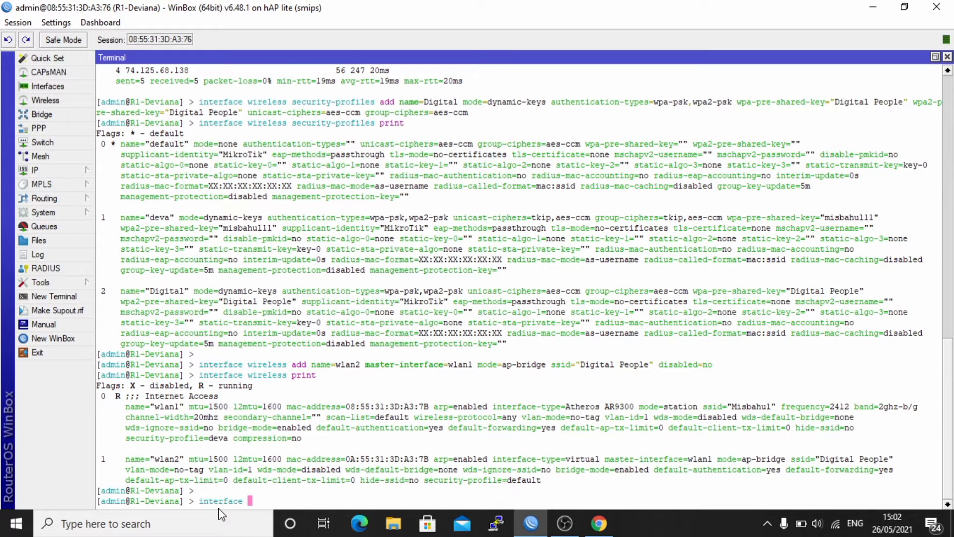
type("wireless add name=wl")
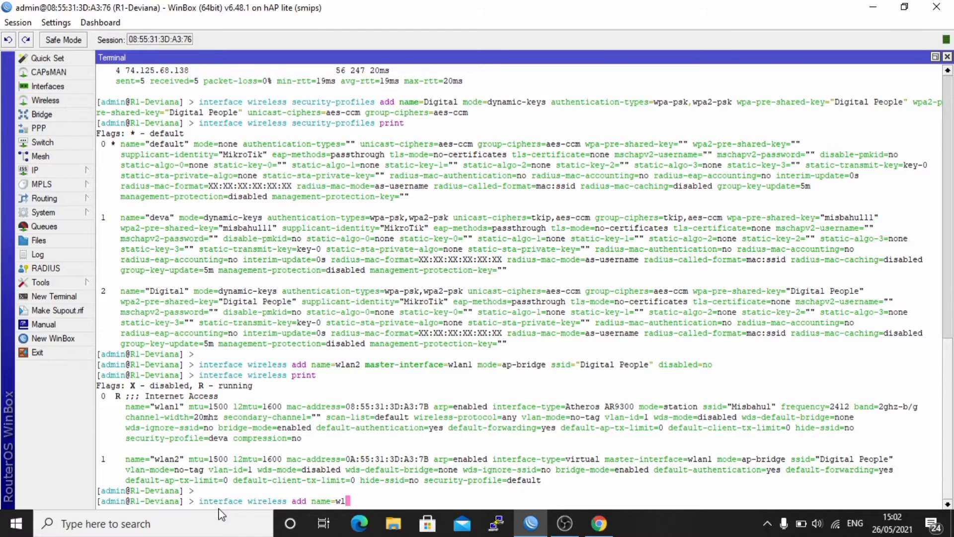
key("BackSpace")
type("an3 mase")
key("BackSpace")
type("ter")
key("Tab")
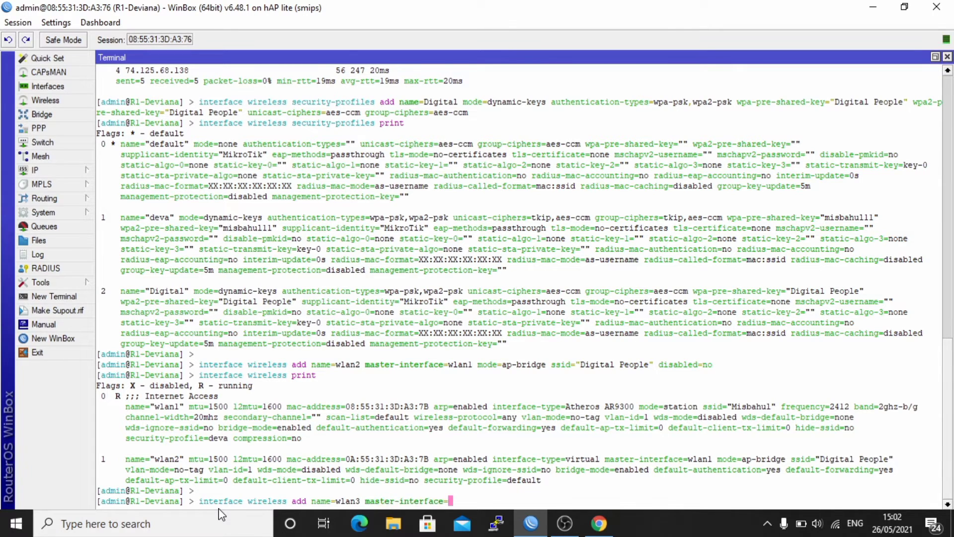
type("wlan1 mode=ap")
key("Tab")
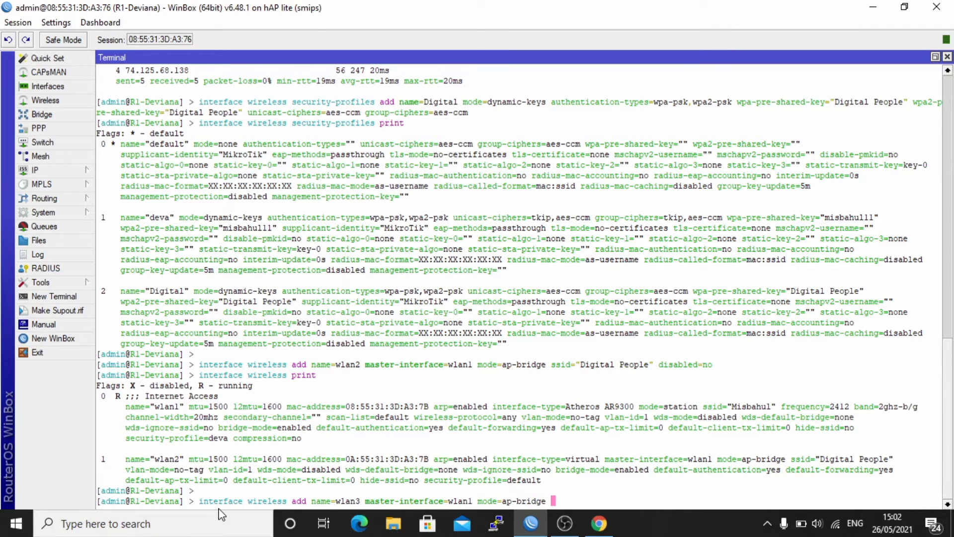
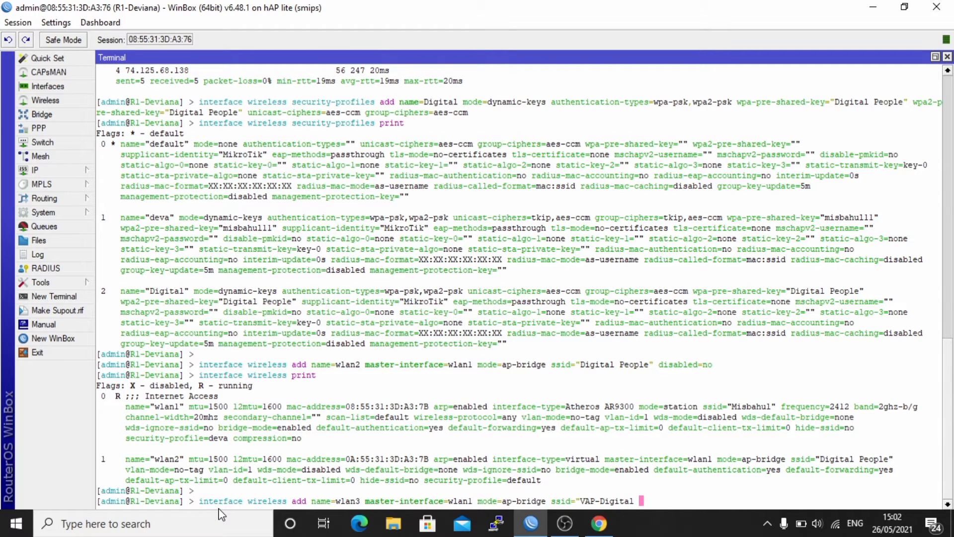
type("\"")
type(" de")
type("b")
key("BackSpace")
key("BackSpace")
key("BackSpace")
key("BackSpace")
type("isable")
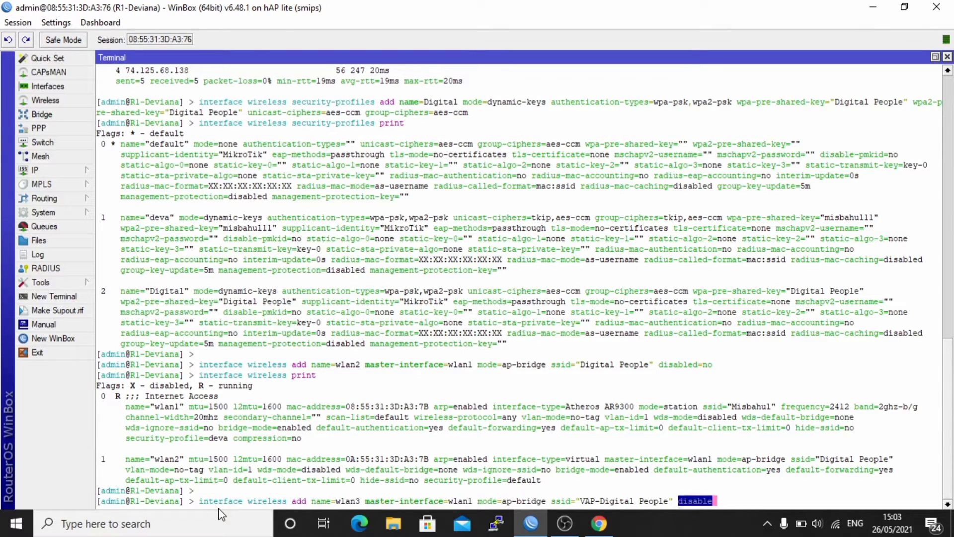
type("d=no")
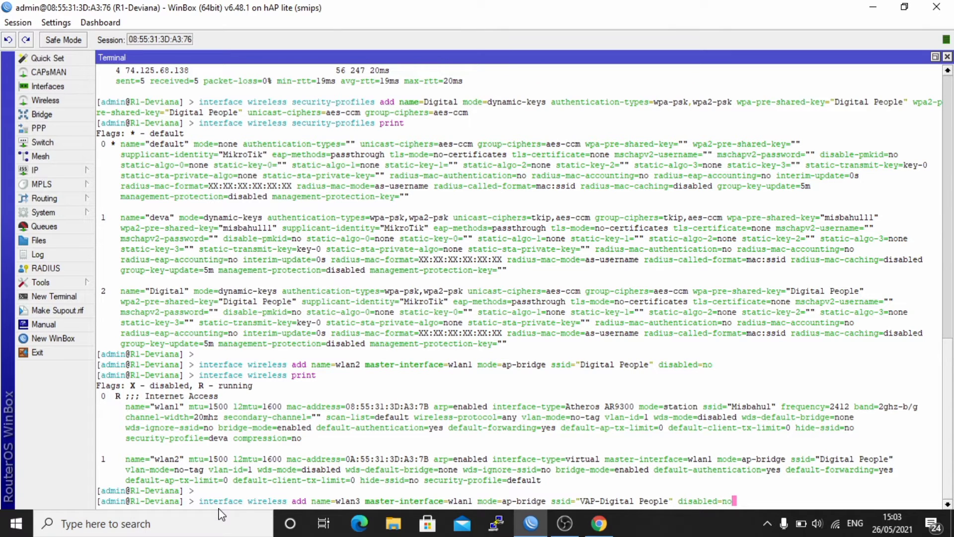
key("Return")
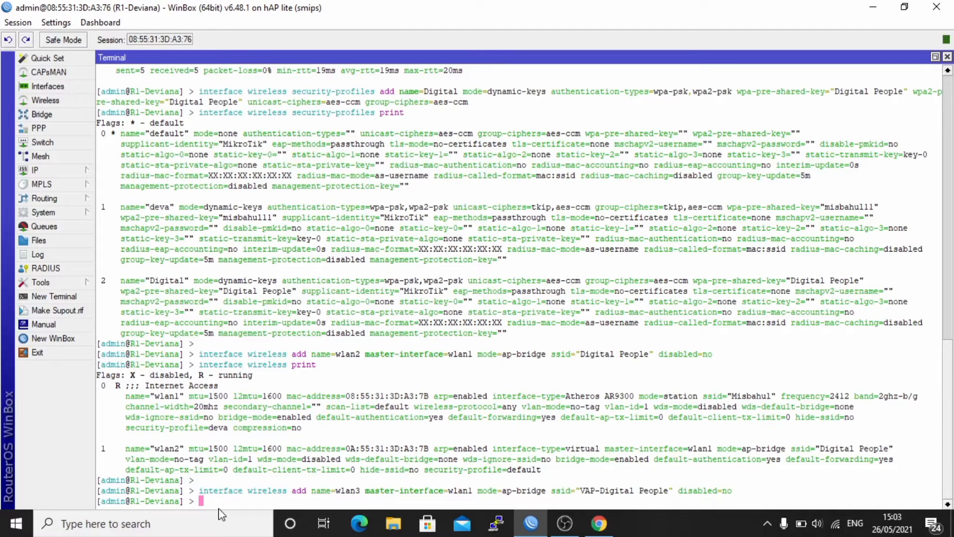
key("Return")
type("in")
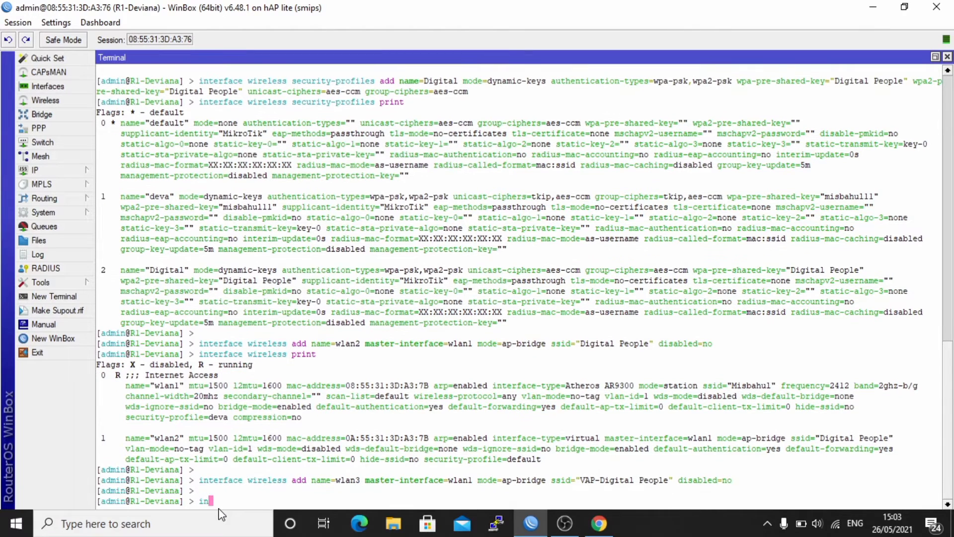
type("terface wireless print")
key("Return")
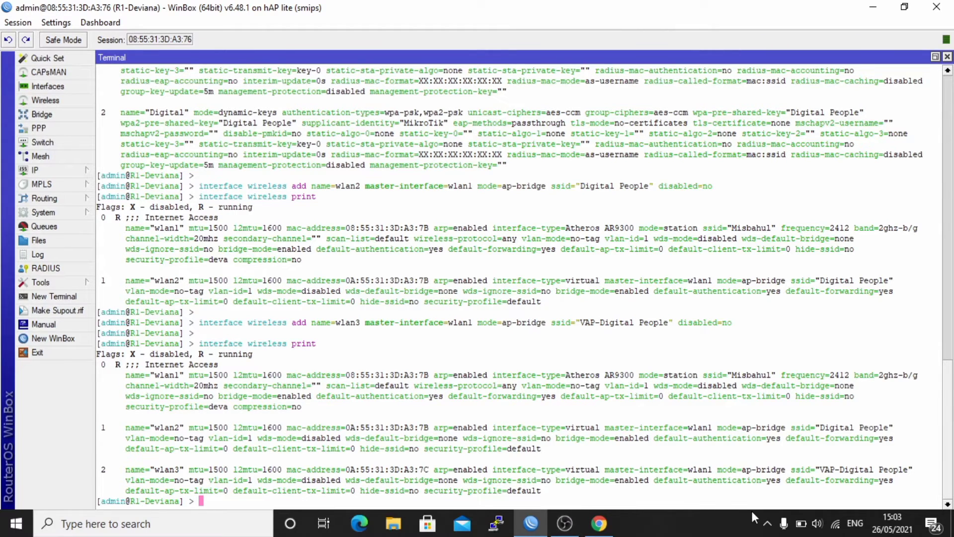
left_click(835, 524)
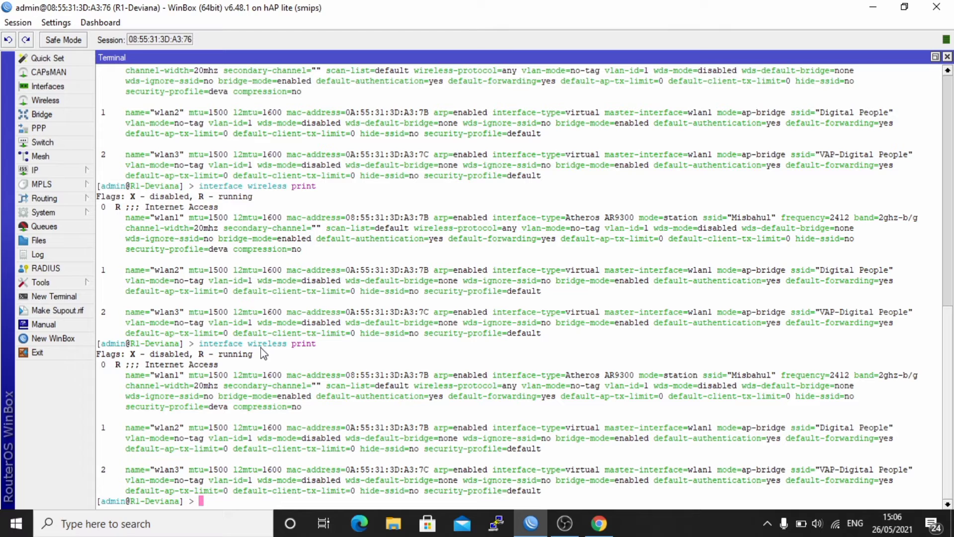
type("ip")
key("BackSpace")
key("BackSpace")
key("BackSpace")
- Assign 80.80.80.1/24 to wlan2 and 90.90.90.1/24 to wlan3
key("Return")
type("ip address ad")
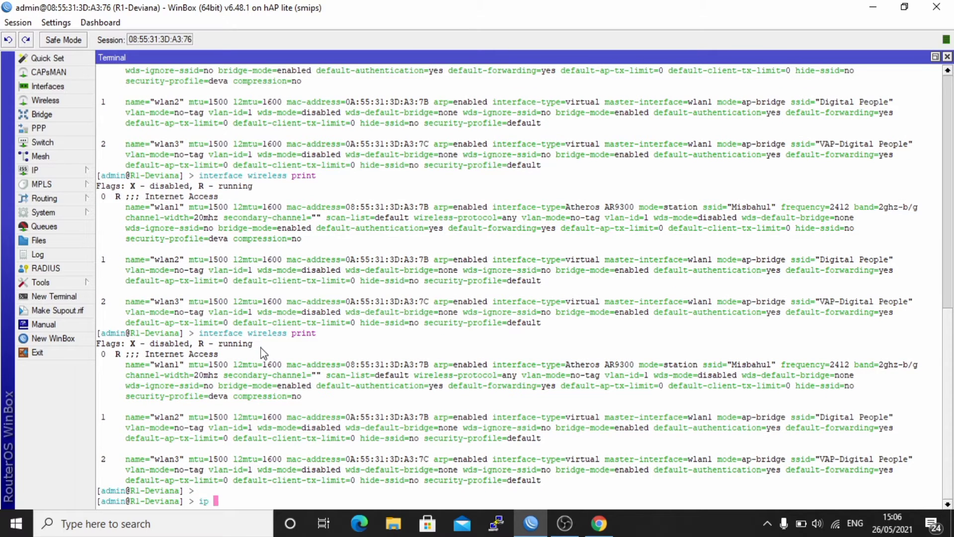
type("d address=")
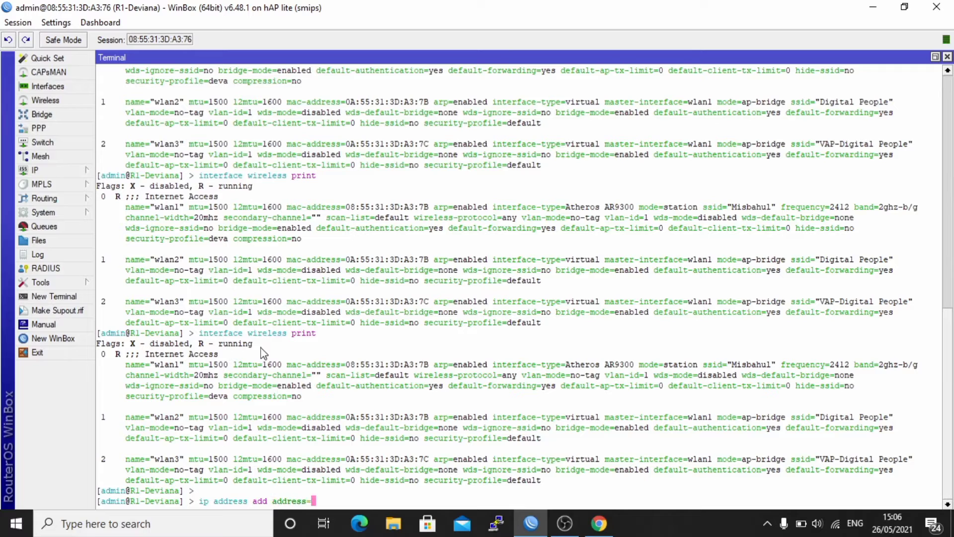
type("80.80.80.1/24 interface=")
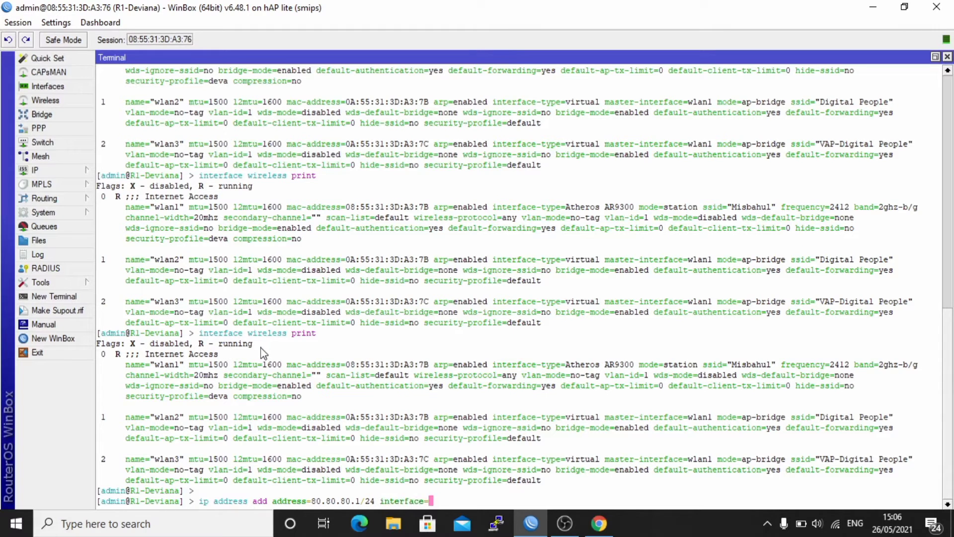
type("wlan2")
key("Return")
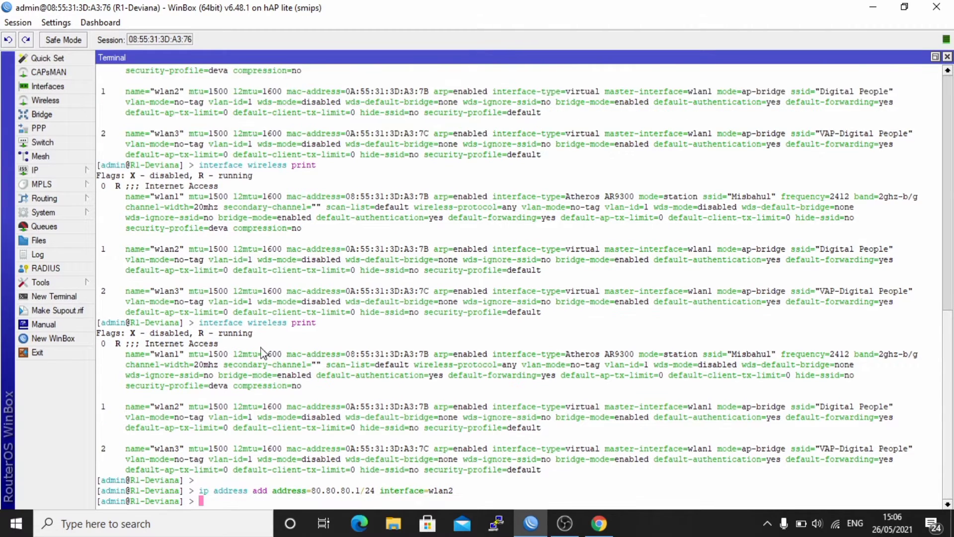
type("ip address add address=90.")
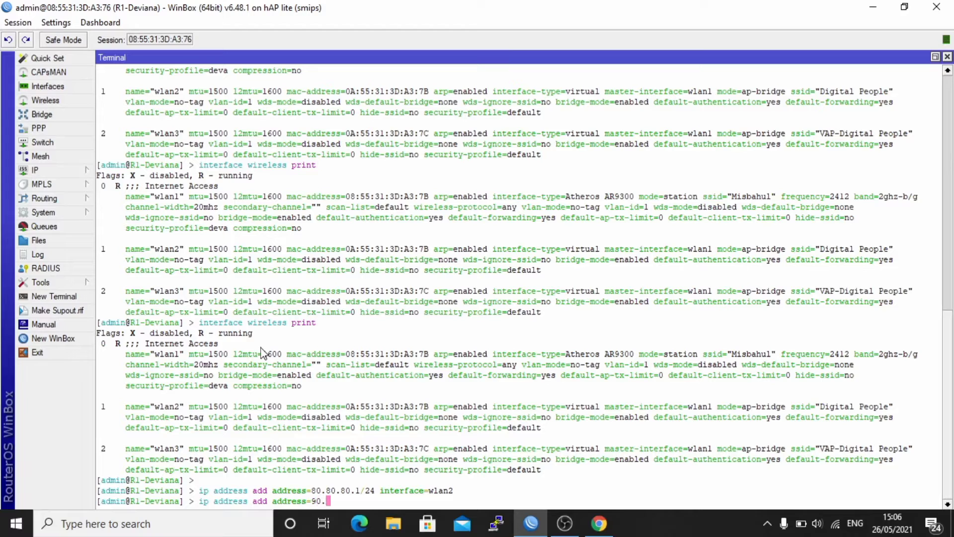
type("90.90.1/24 interface=wlan3")
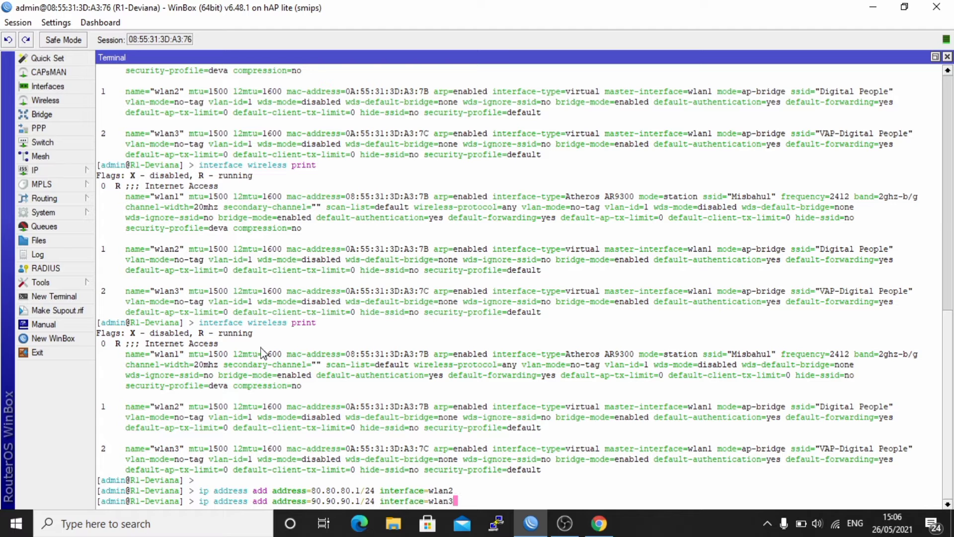
key("Return")
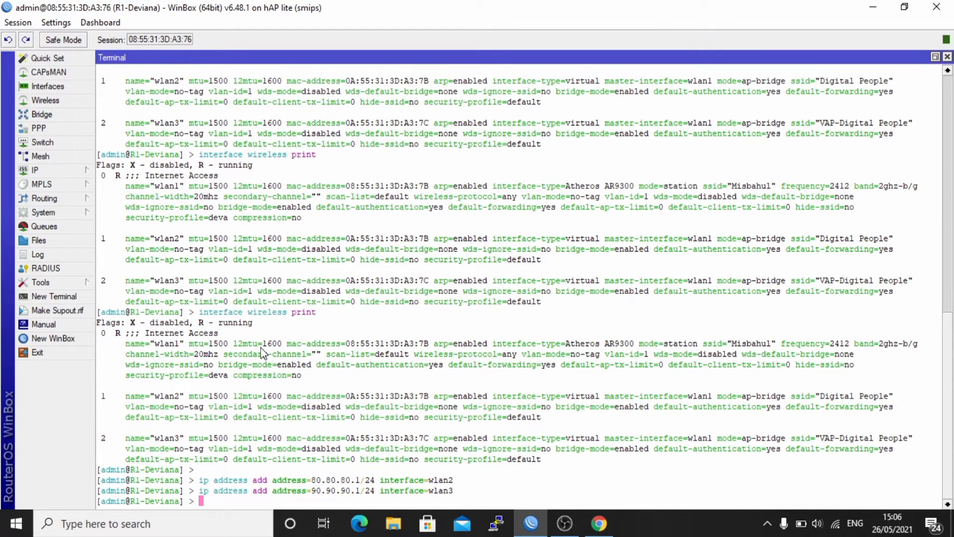
- List the router's IP addresses to confirm both new addresses
type("ip address print")
key("Return")
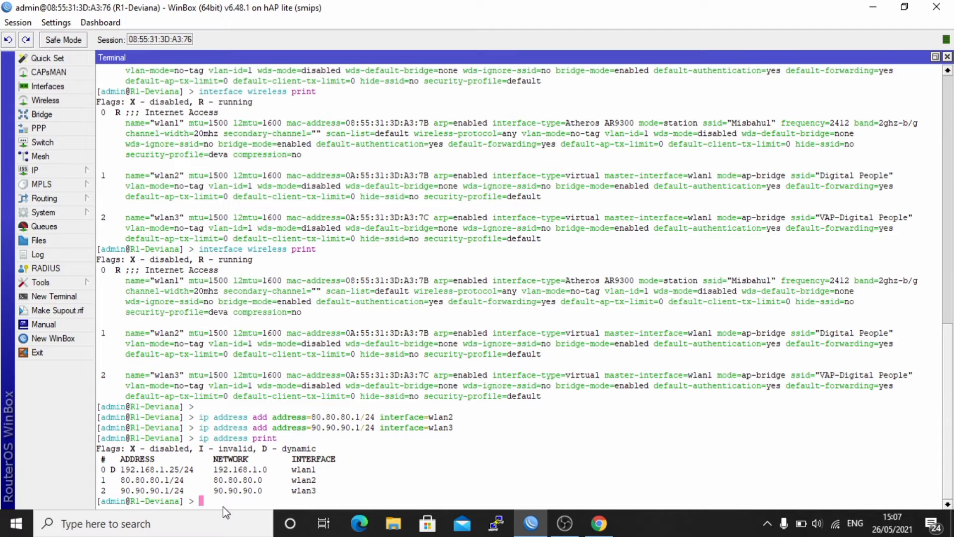
key("Return")
type("ip dhcp-server ")
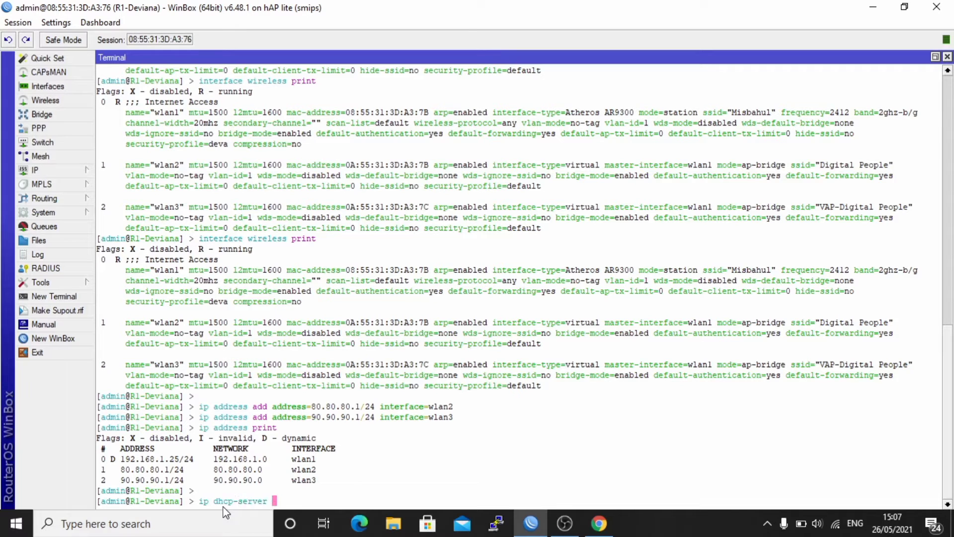
type("set")
- Run 'ip dhcp-server setup' on wlan2, accepting the suggested network and DNS 192.168.1.1
key("BackSpace")
type("up")
key("Return")
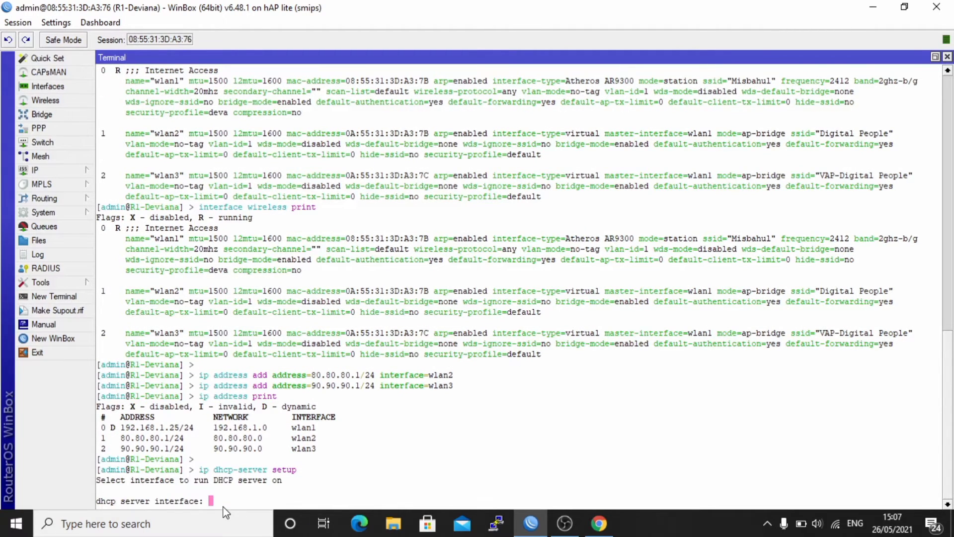
type("wlan2")
key("Return")
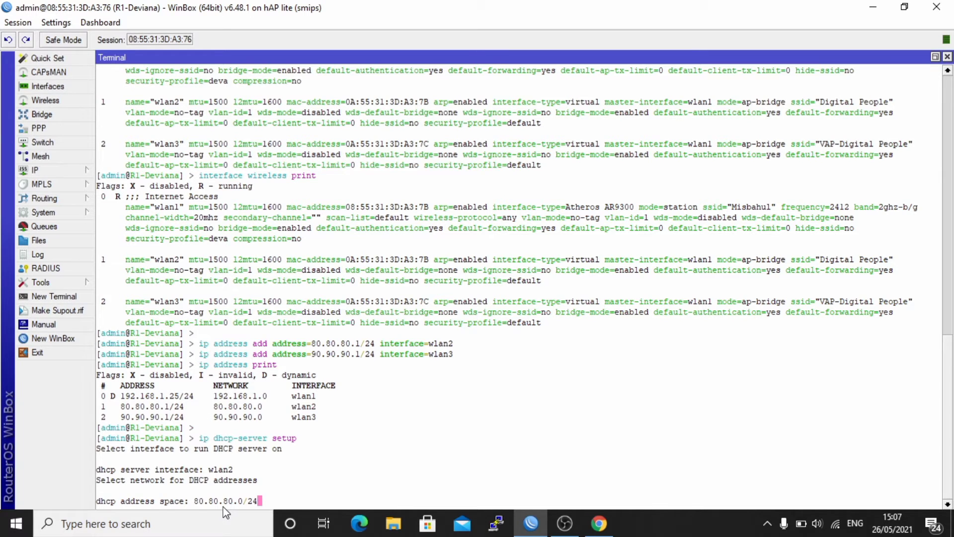
key("Return")
key("Return")
key("Return")
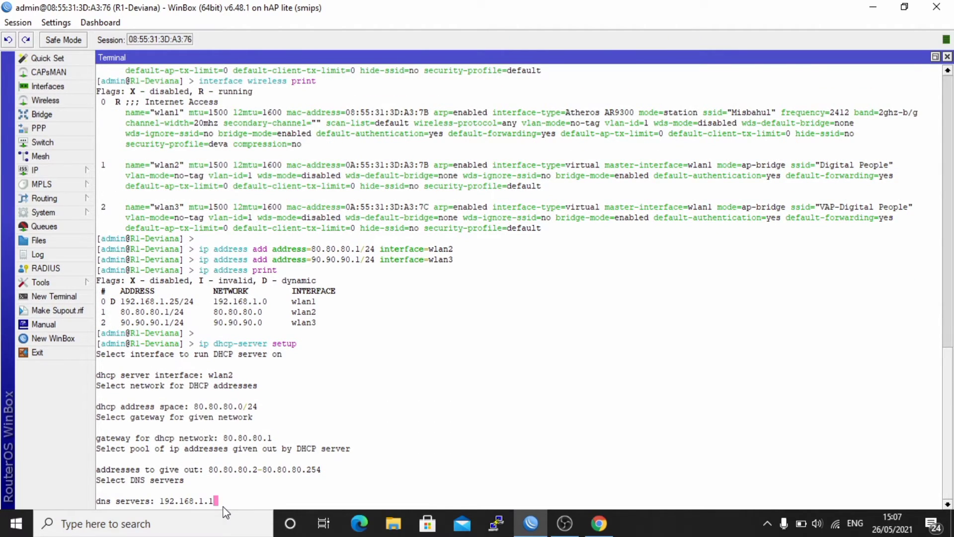
key("Return")
key("Return")
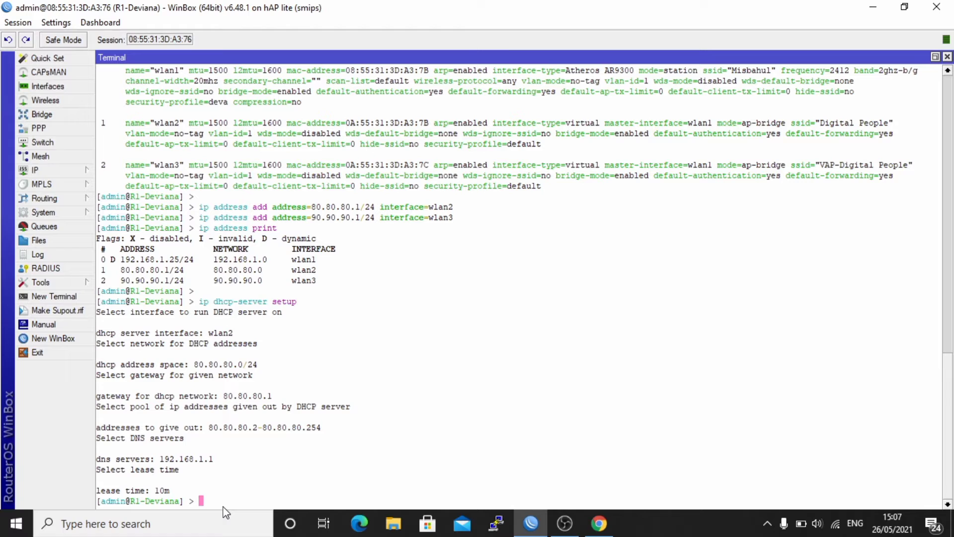
- Print the DHCP servers to confirm dhcp1 on wlan2 with dhcp_pool0
type("ip dhcp-server print")
key("Return")
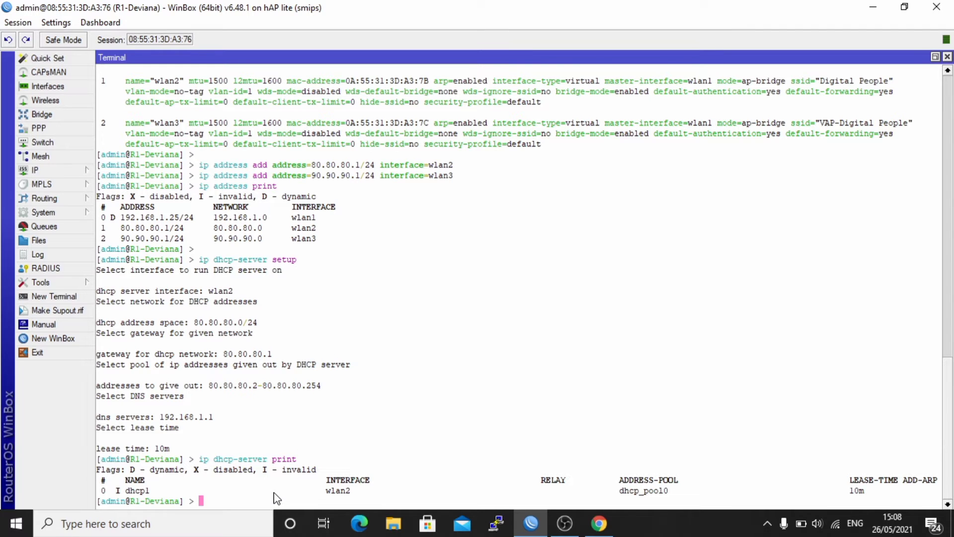
key("Return")
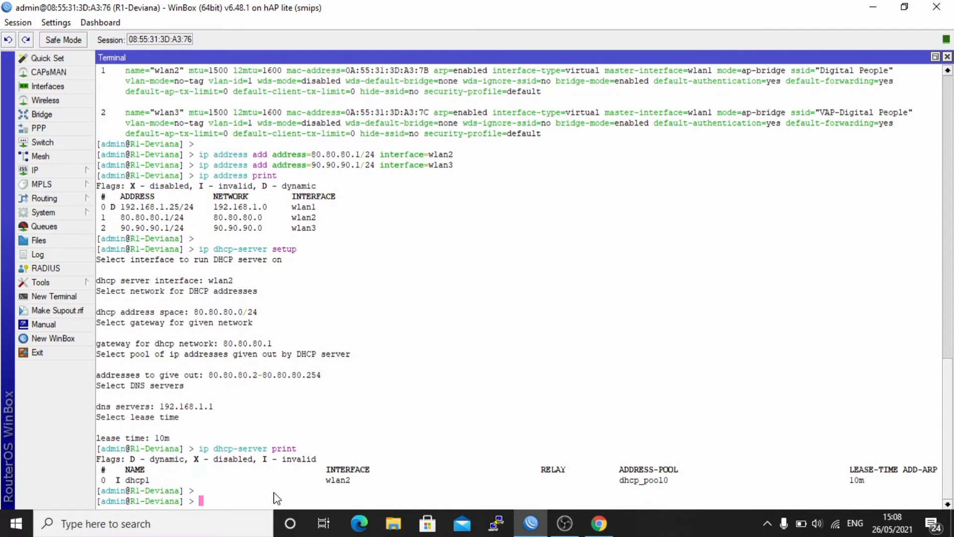
- Start hotspot setup on wlan3, accepting 90.90.90.1/24, masquerading and the 90.90.90.2-90.90.90.254 pool
type("ip hotspot setup")
key("Return")
type("wlan3")
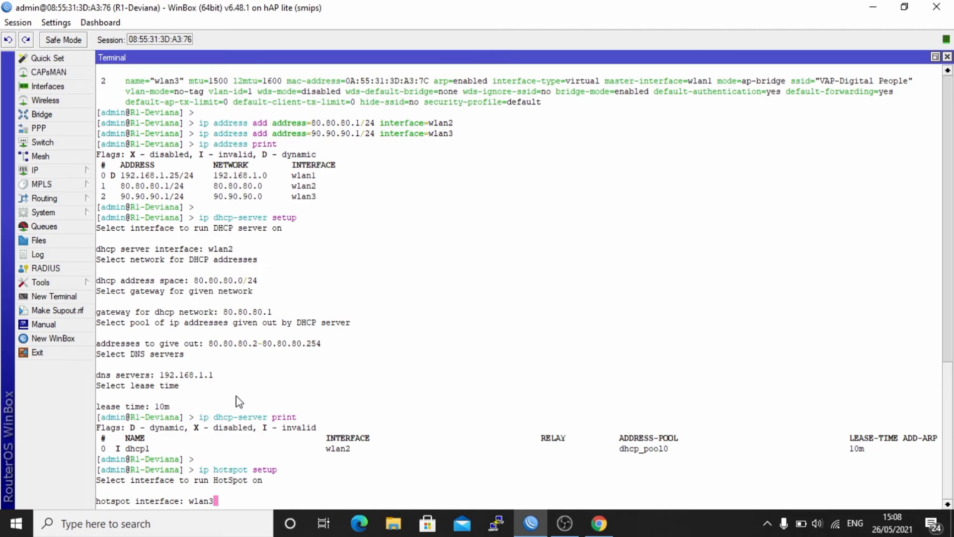
key("Return")
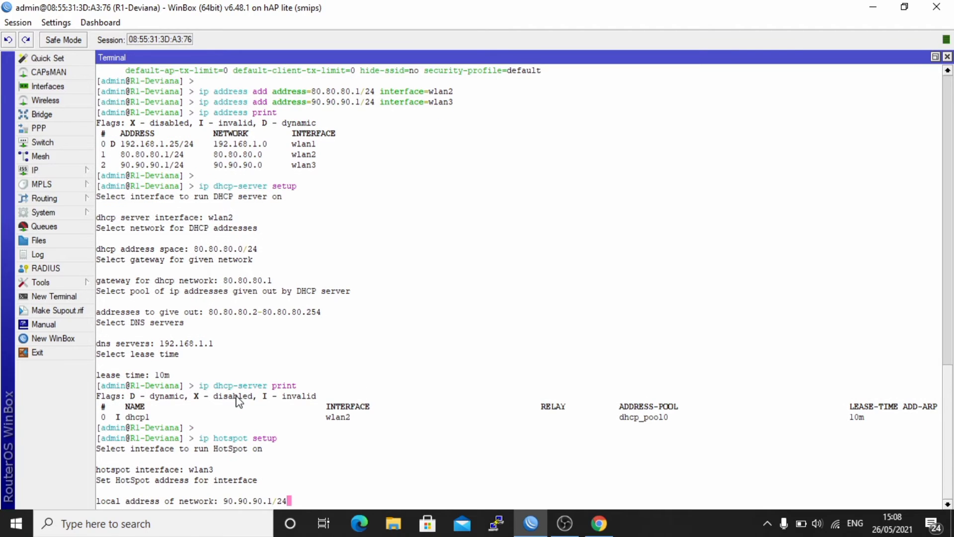
key("Return")
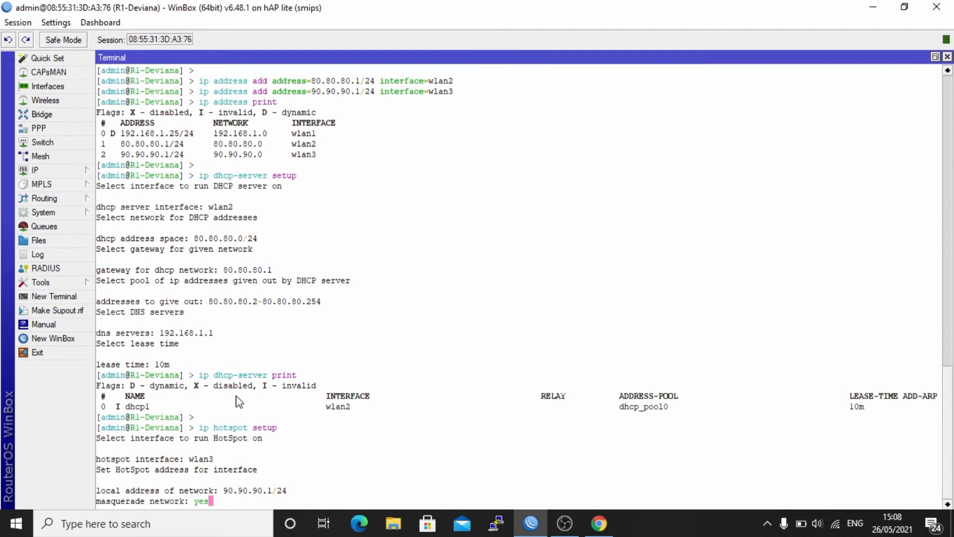
key("Return")
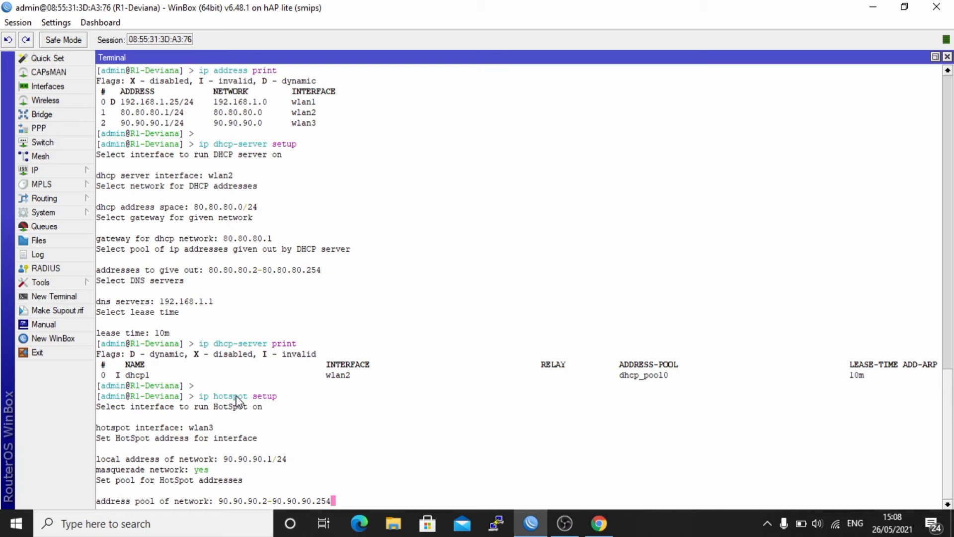
key("Return")
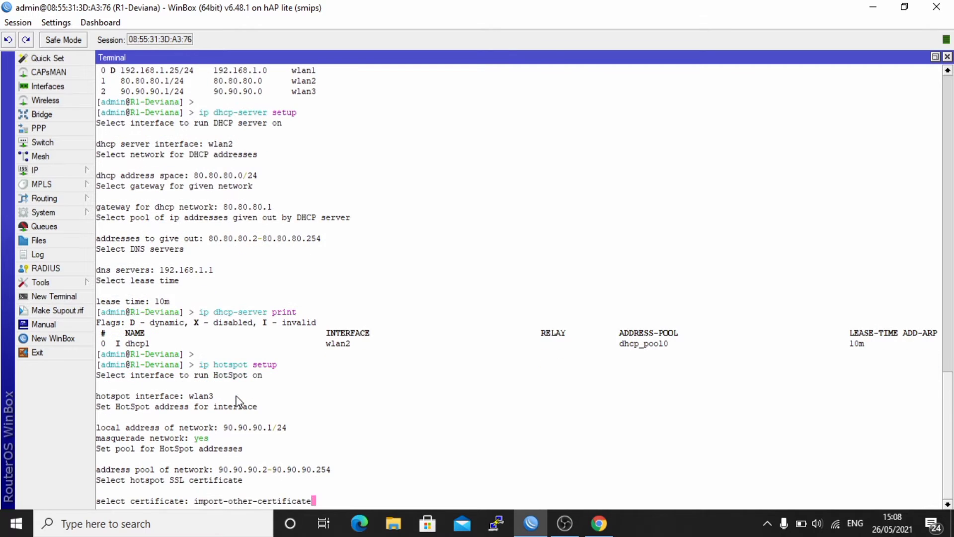
type("none")
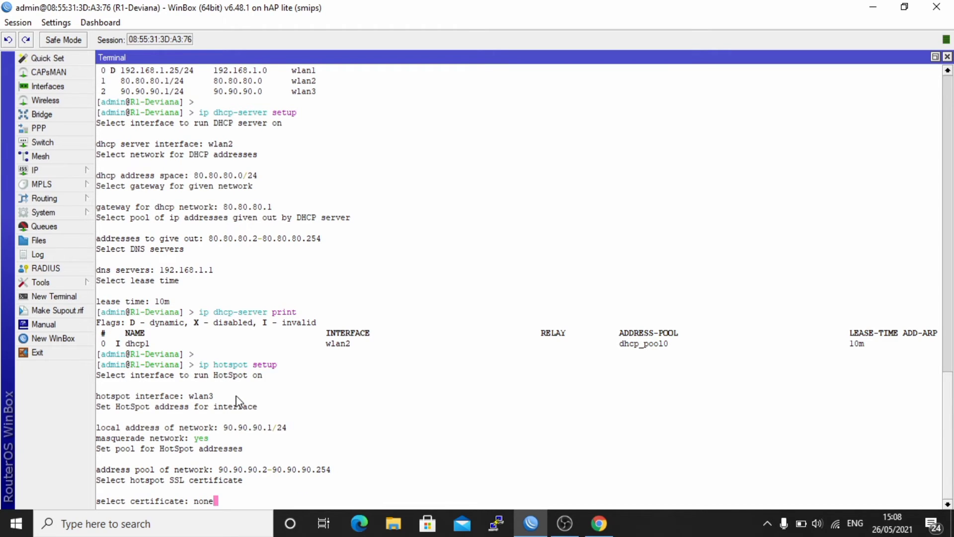
key("Return")
key("Return")
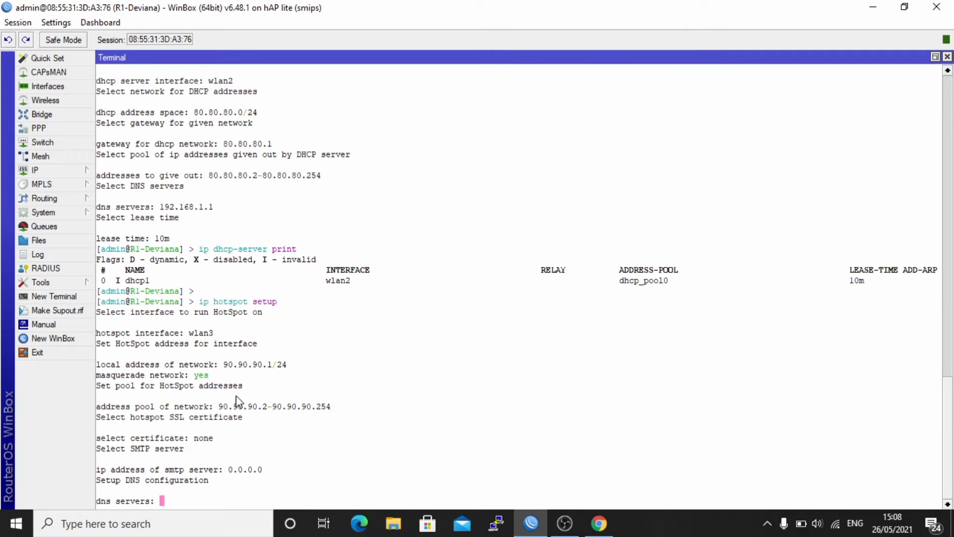
type("8.8.8.8")
key("Return")
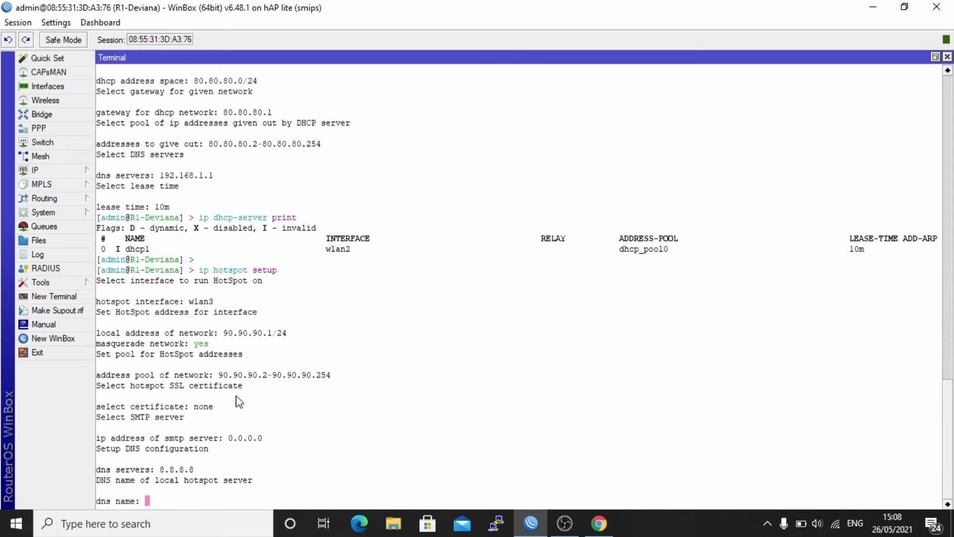
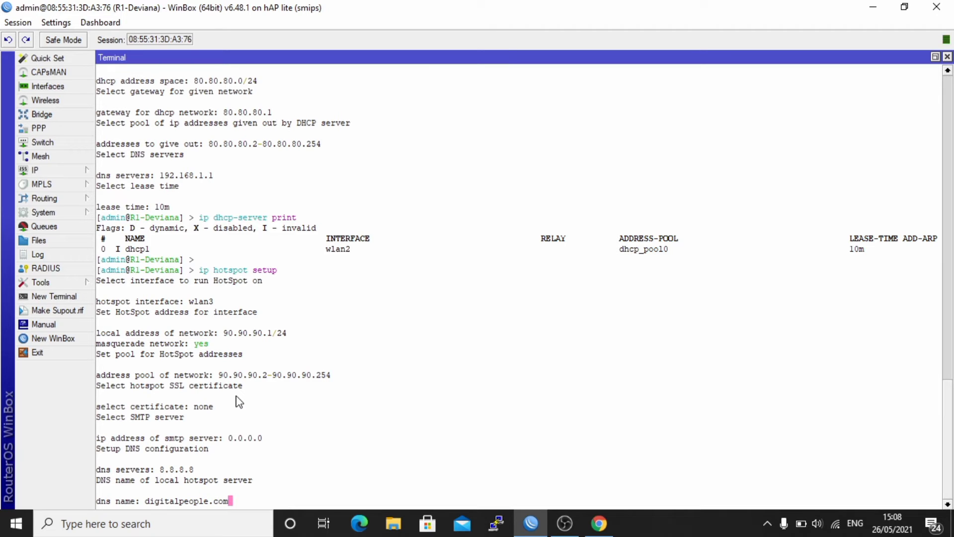
key("Return")
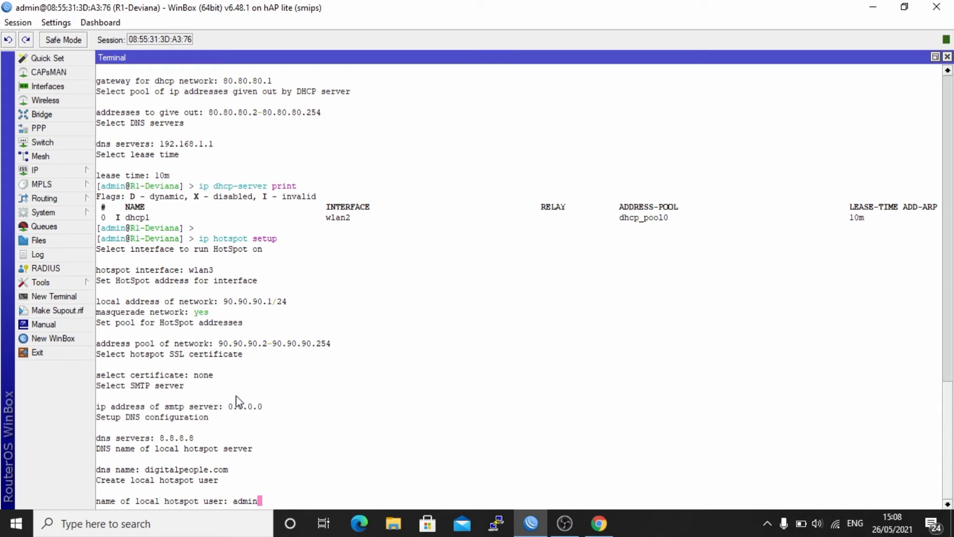
key("Return")
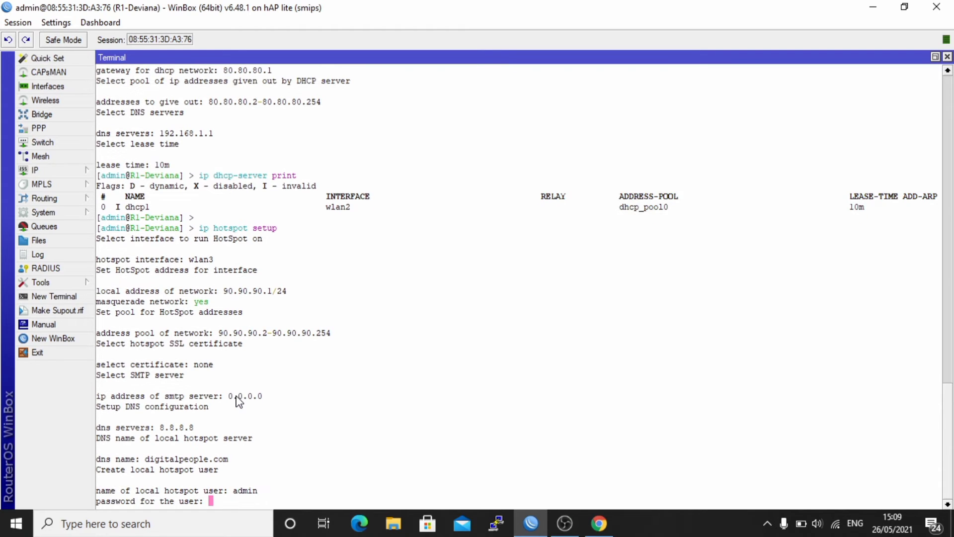
key("Return")
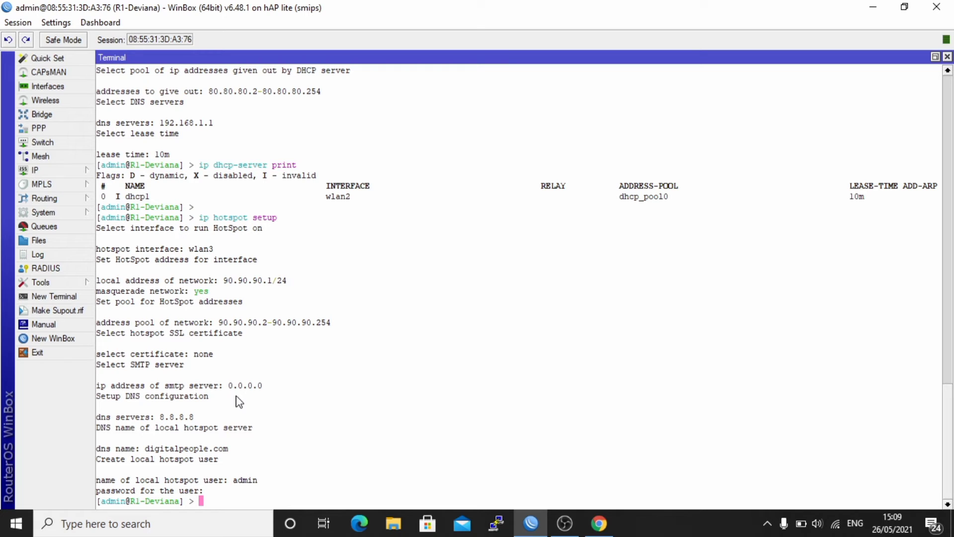
type("ip hotspot print")
key("Return")
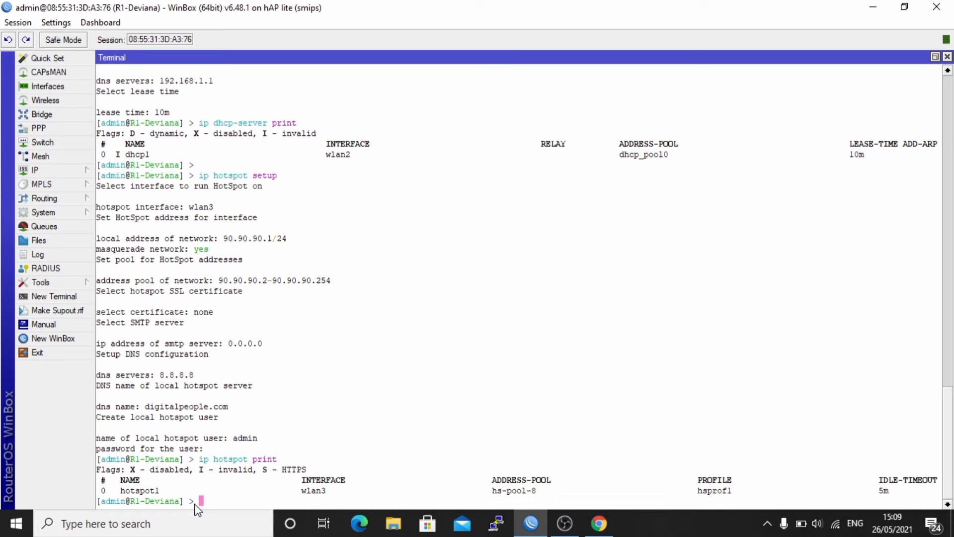
- List the DHCP servers to confirm dhcp2 serves wlan3 from hs-pool-8 beside dhcp1
type("ip dhcp-server print")
key("Return")
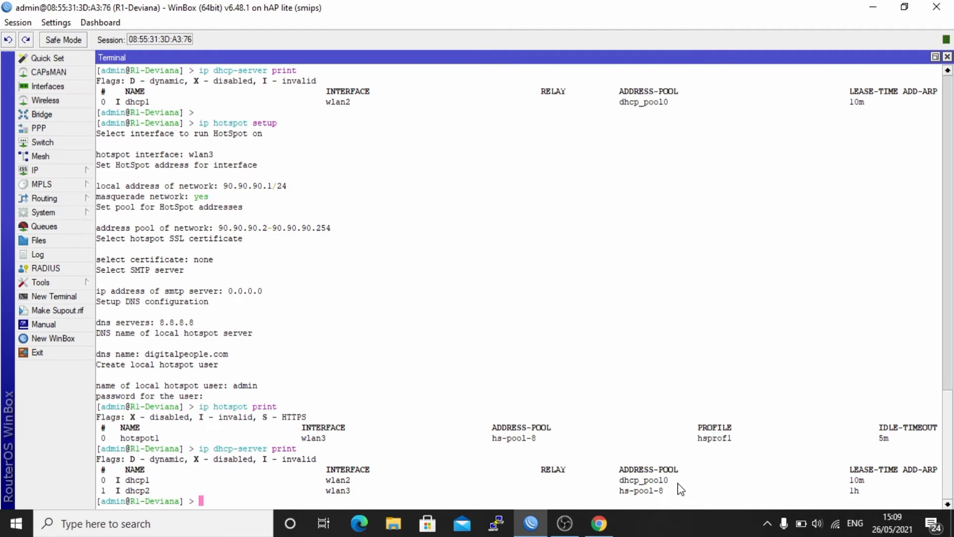
key("Return")
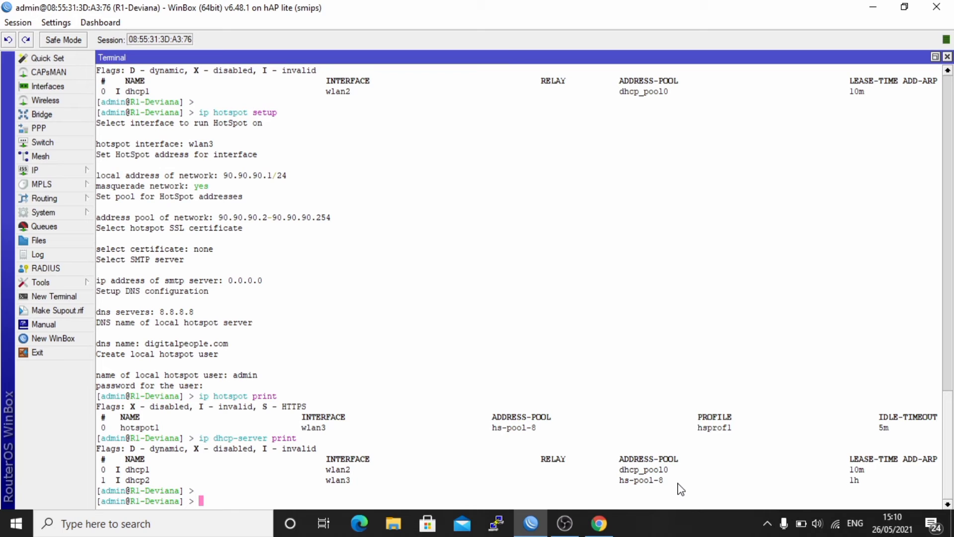
- Add a NAT rule with chain srcnat, out-interface wlan1 and action masquerade
type("ip firewall nat add cha")
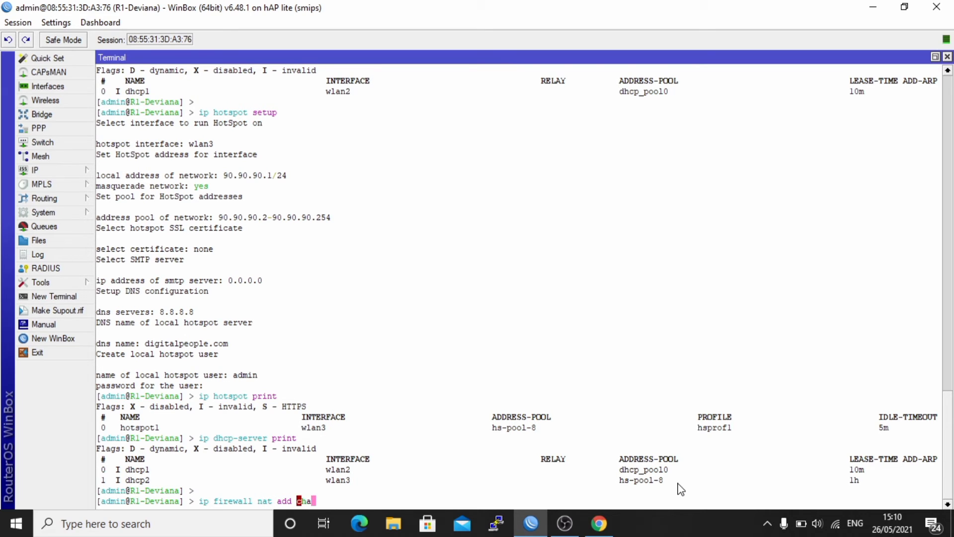
key("Tab")
type("sr")
key("Tab")
type("ou")
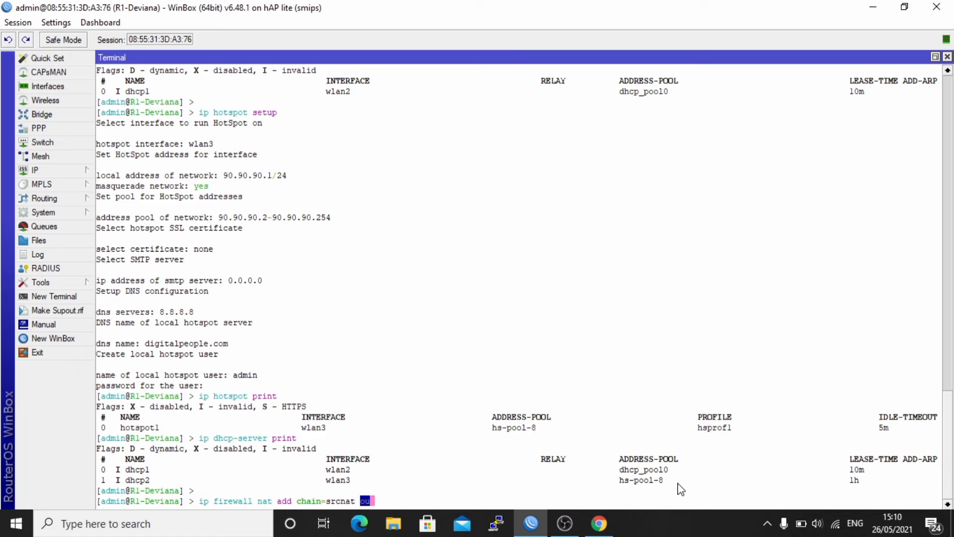
type("t-interface=wlan1")
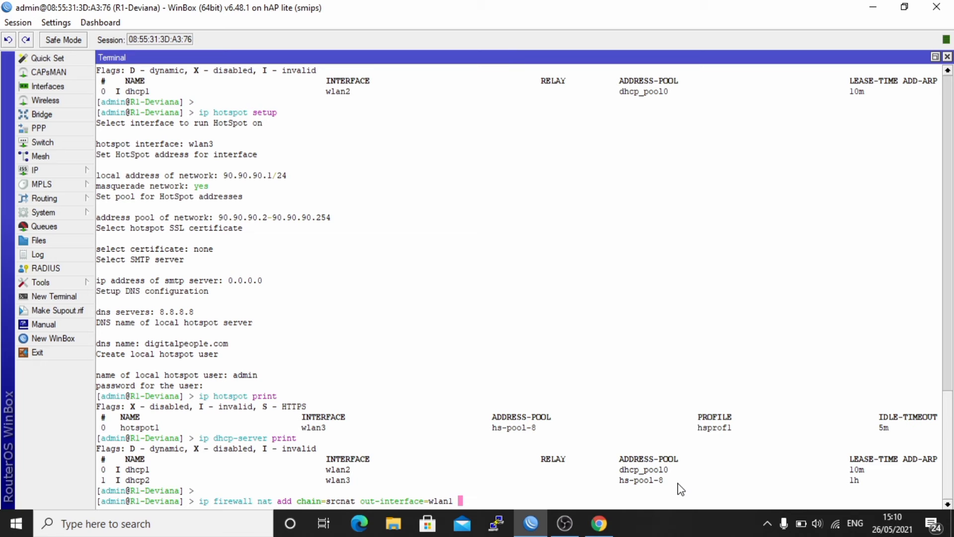
type("action=masquerade")
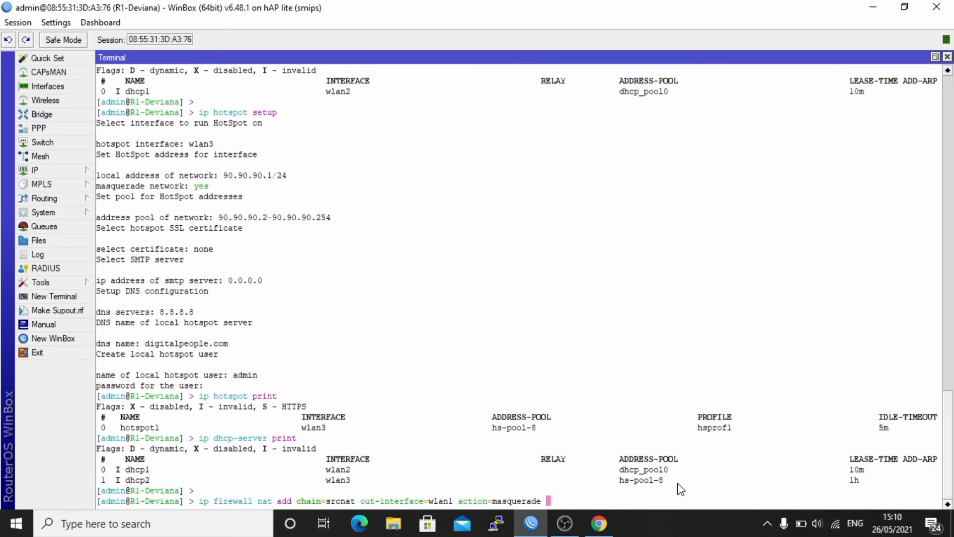
key("Return")
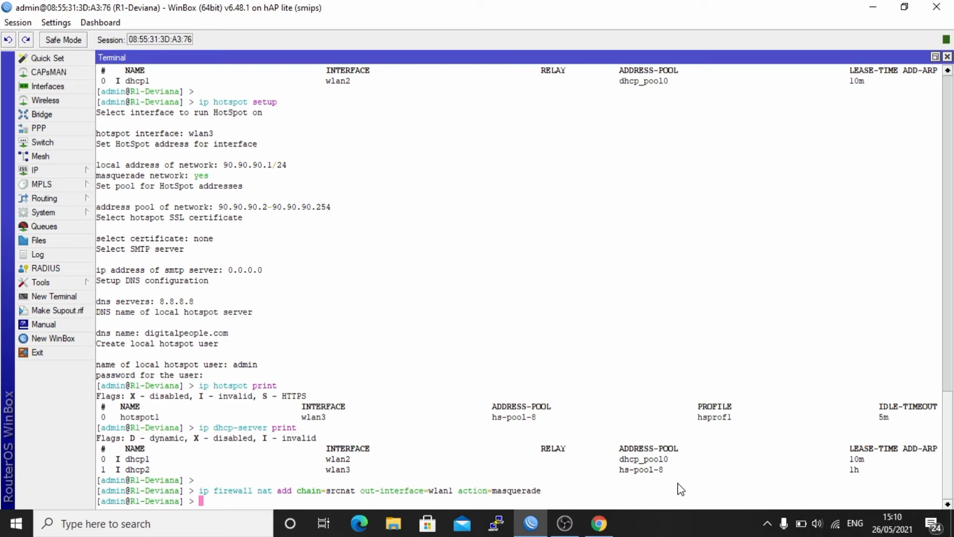
- Print the NAT rules, confirming the wlan1 masquerade rule as entry 17, and show available Wi-Fi networks
type("ip firewall nat print")
key("Return")
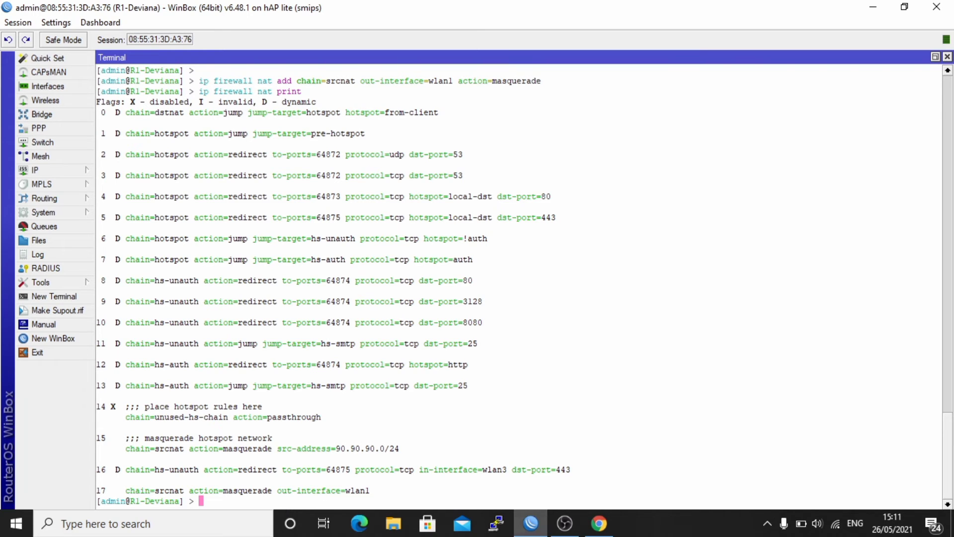
left_click(836, 525)
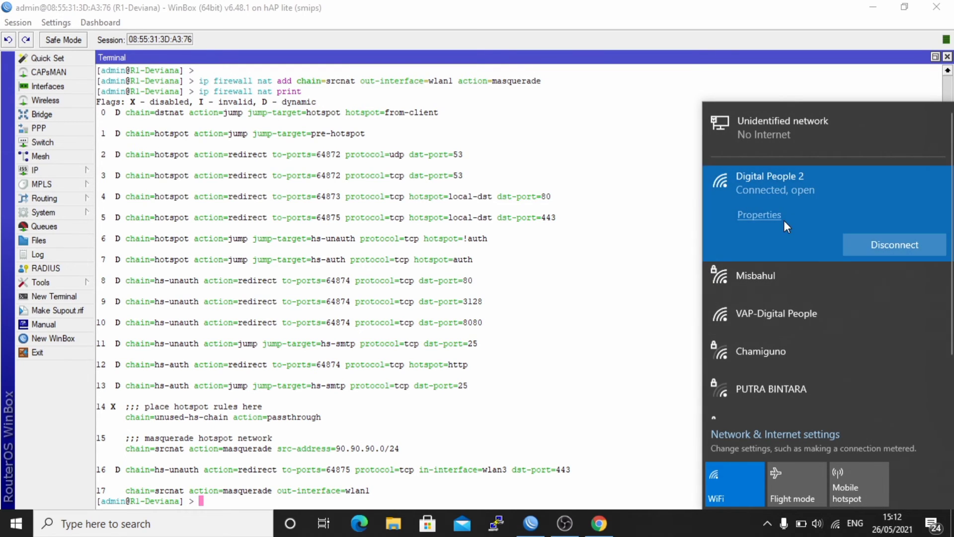
left_click(759, 215)
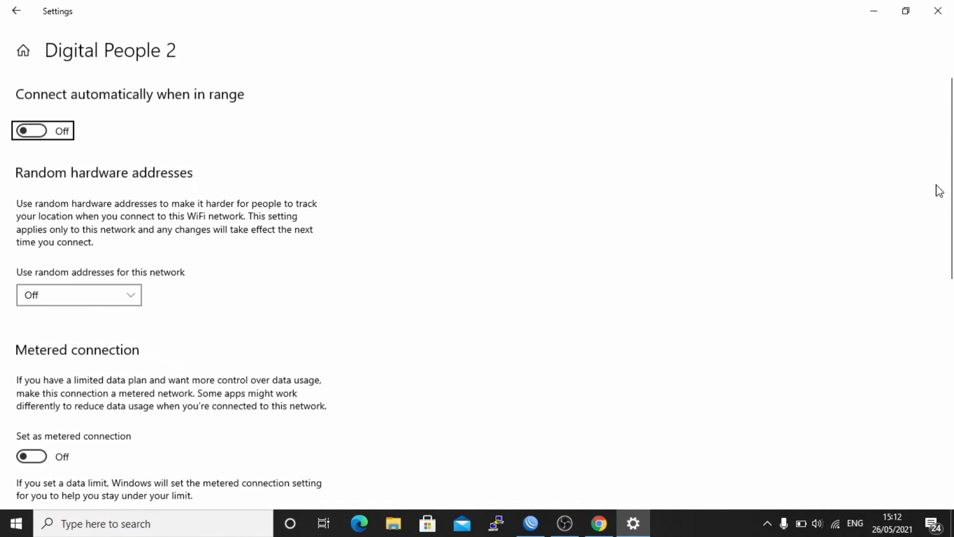
left_click_drag(950, 234, 952, 451)
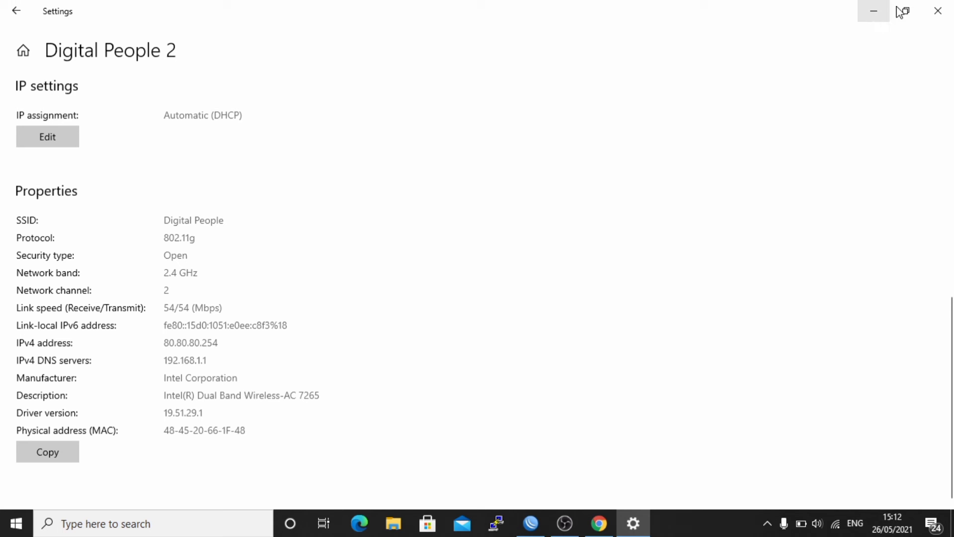
left_click(937, 11)
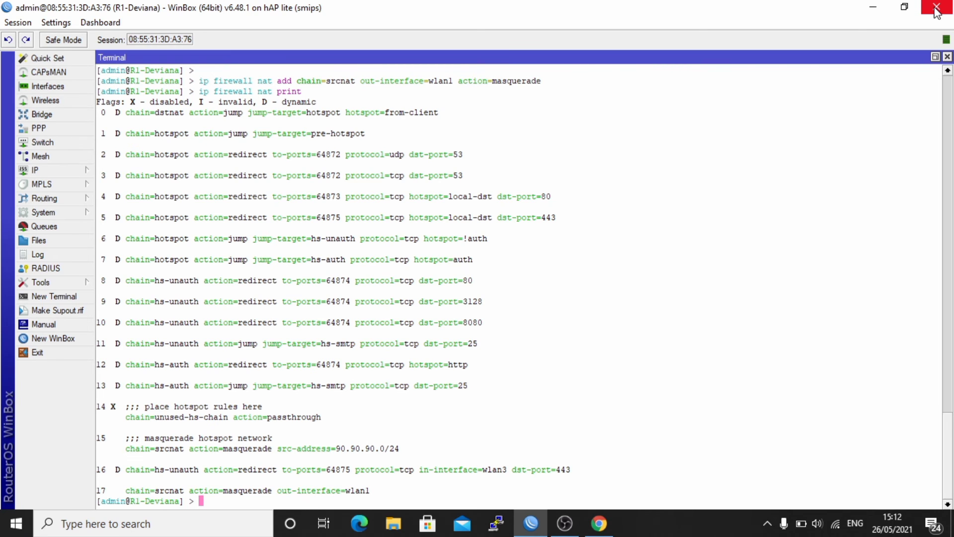
- List DHCP leases showing 80.80.80.254 bound on dhcp1, then launch a cmd console
type("ip dhcp-server lease print")
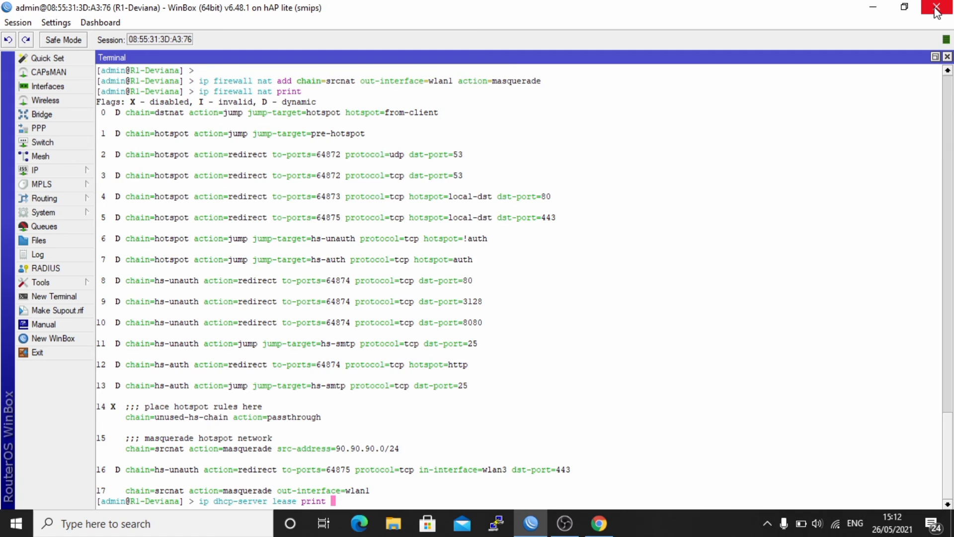
key("Return")
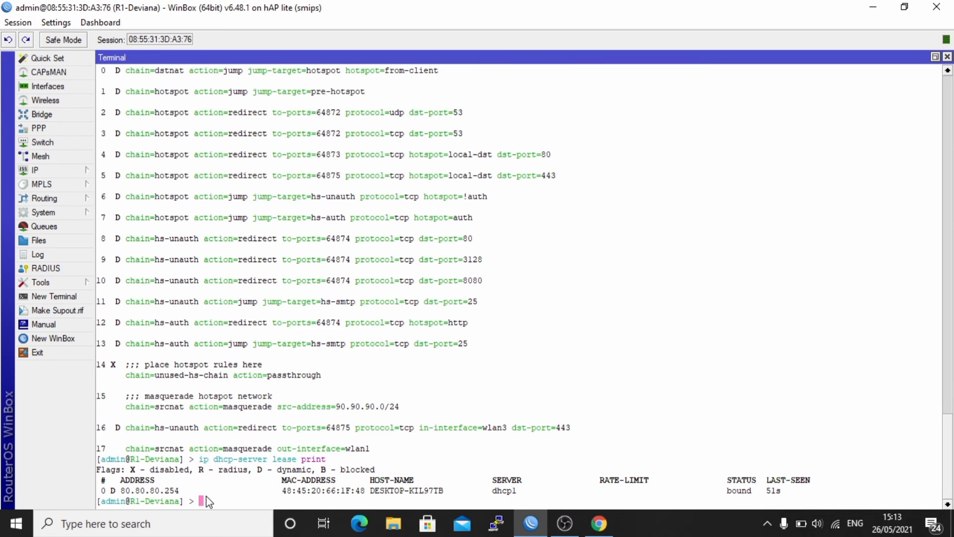
key("super+r")
key("Return")
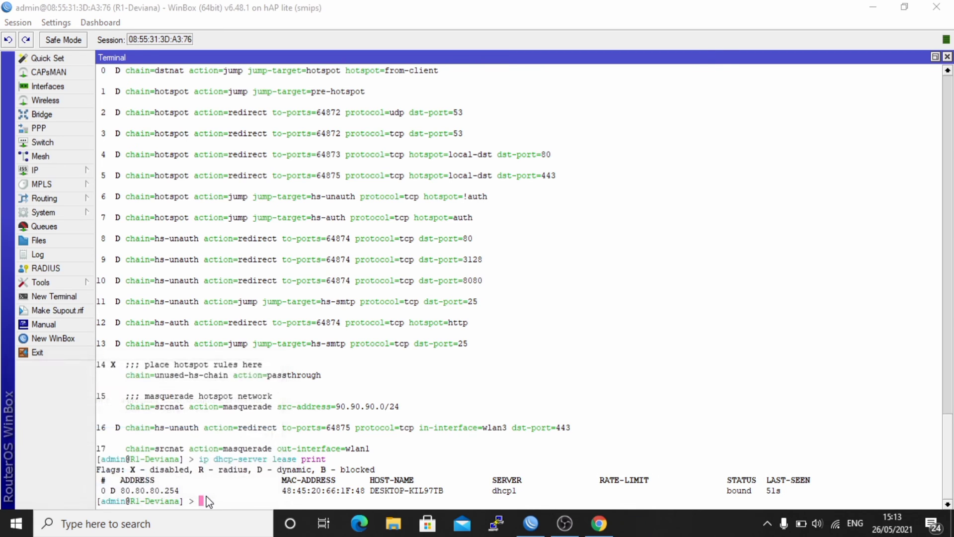
- Ping google.com, confirming 4 of 4 replies with 0% loss, then close the console
type("pi")
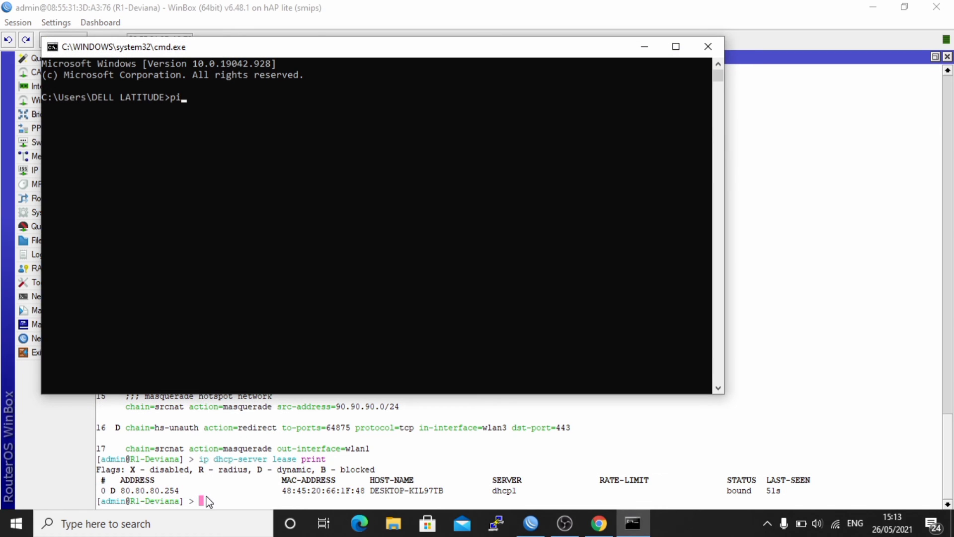
type("ng google.com")
key("Return")
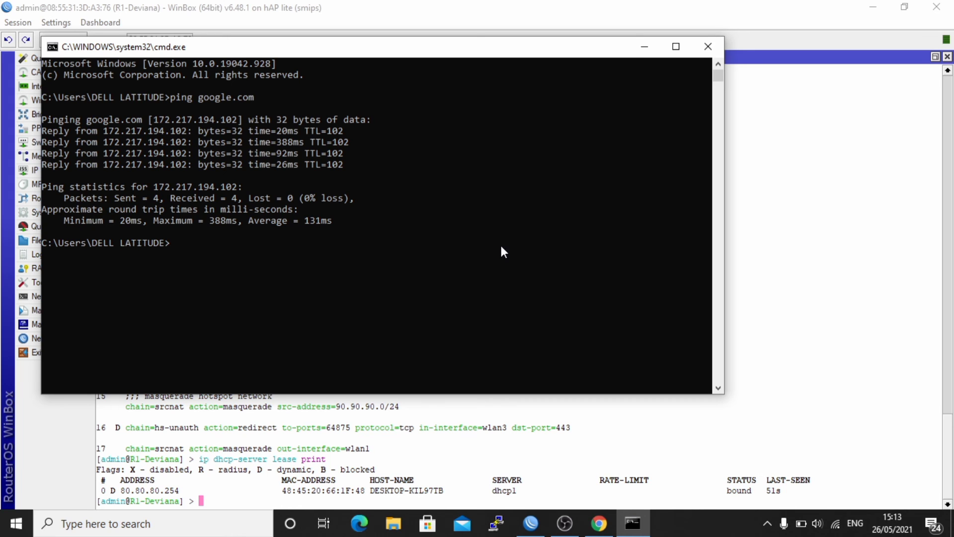
left_click(717, 46)
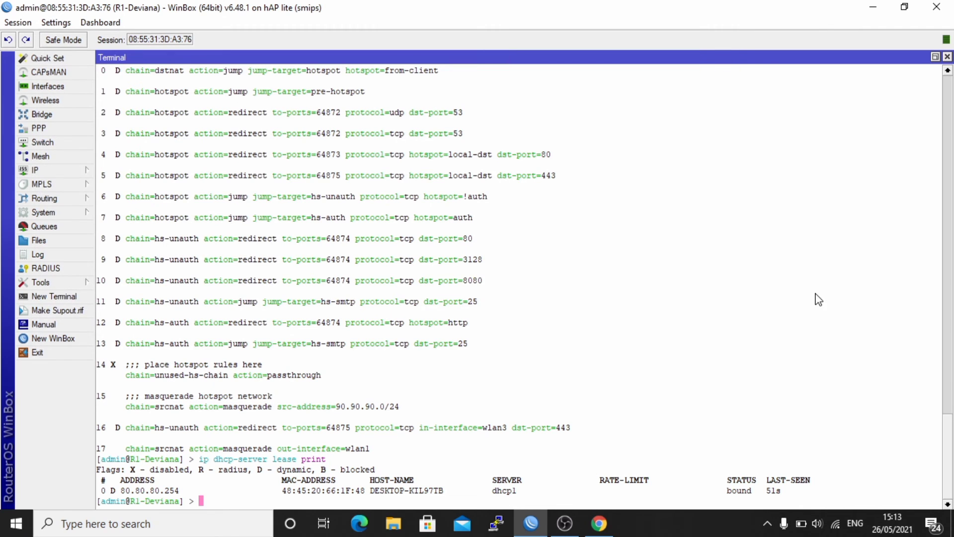
left_click(837, 527)
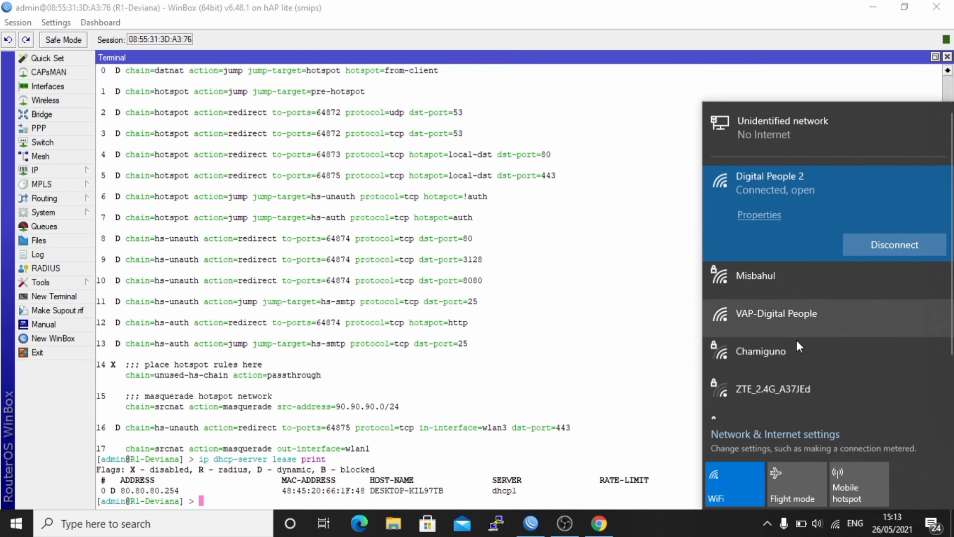
left_click(789, 320)
left_click(882, 351)
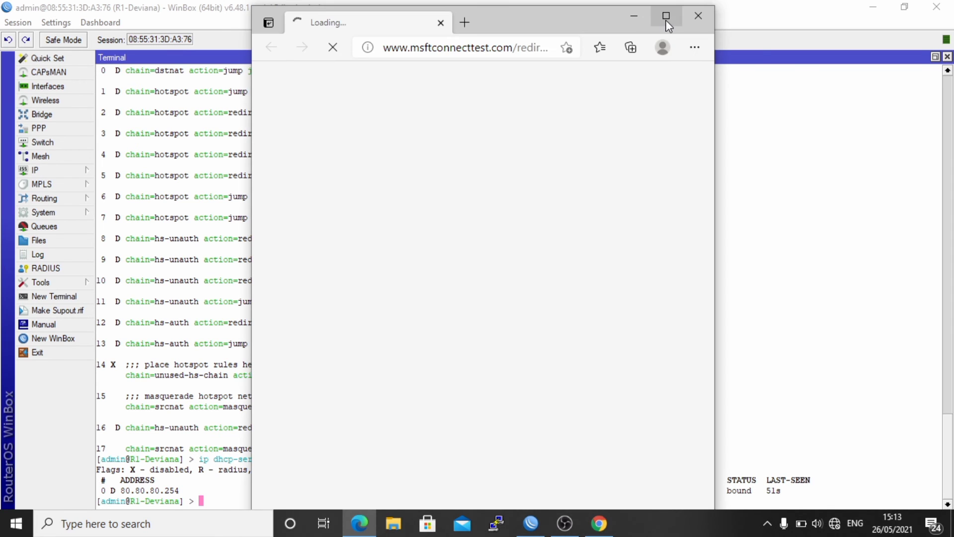
left_click(666, 16)
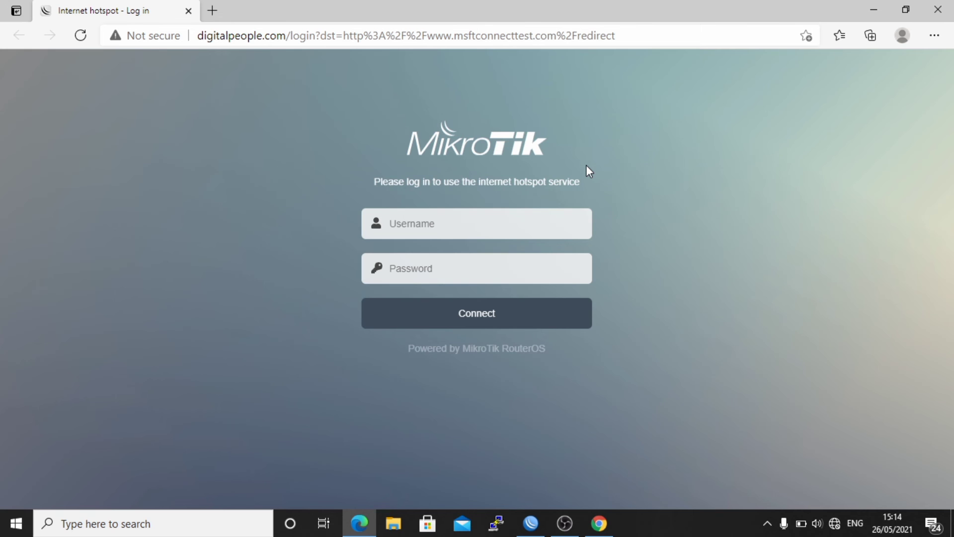
- Log into the hotspot portal with the username and dismiss the translation offer
left_click(435, 224)
type("admin")
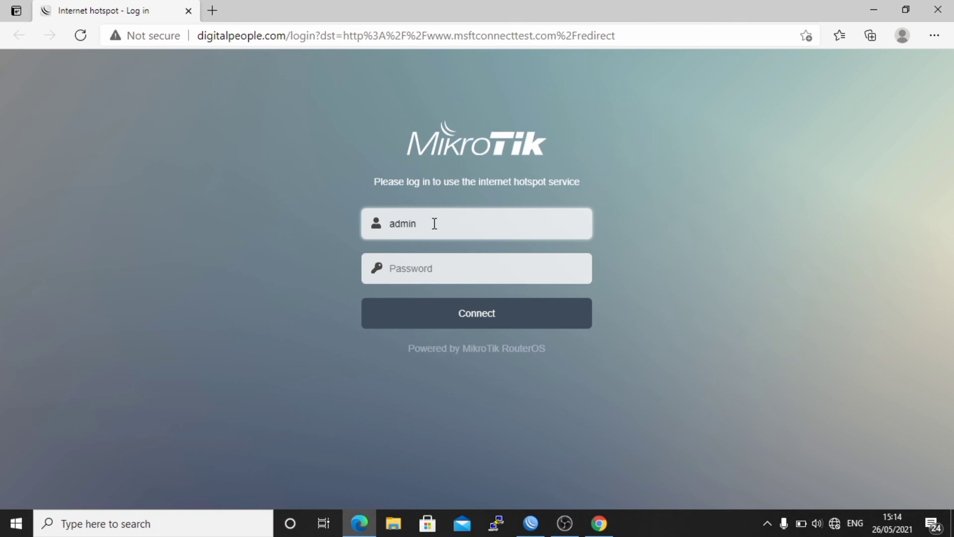
key("Return")
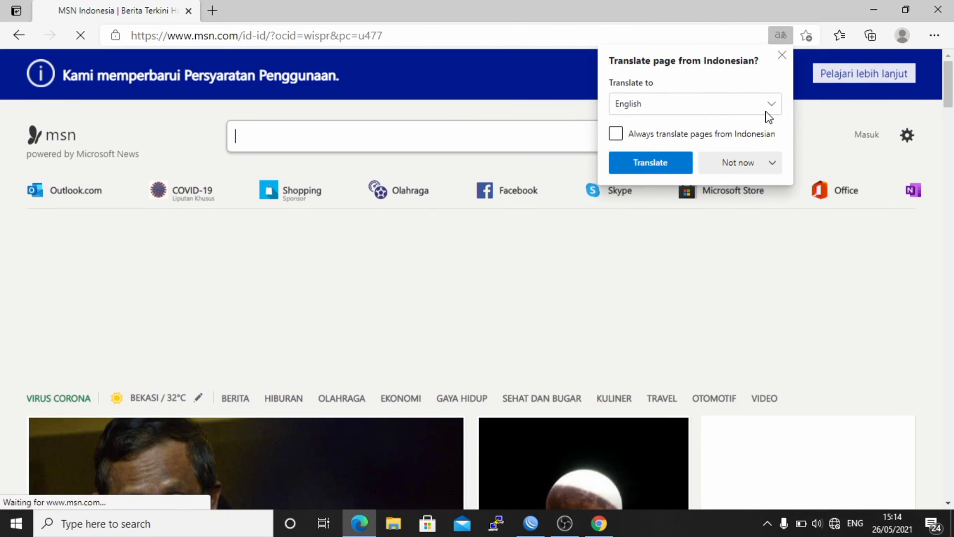
left_click(783, 57)
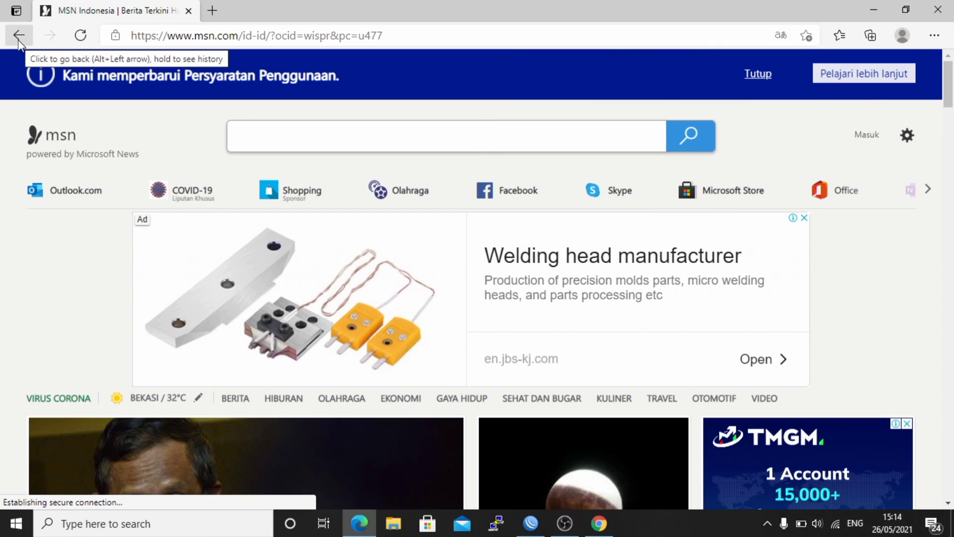
left_click(18, 40)
- Change the portal address from /login to /status to show IP 90.90.90.254
left_click(435, 231)
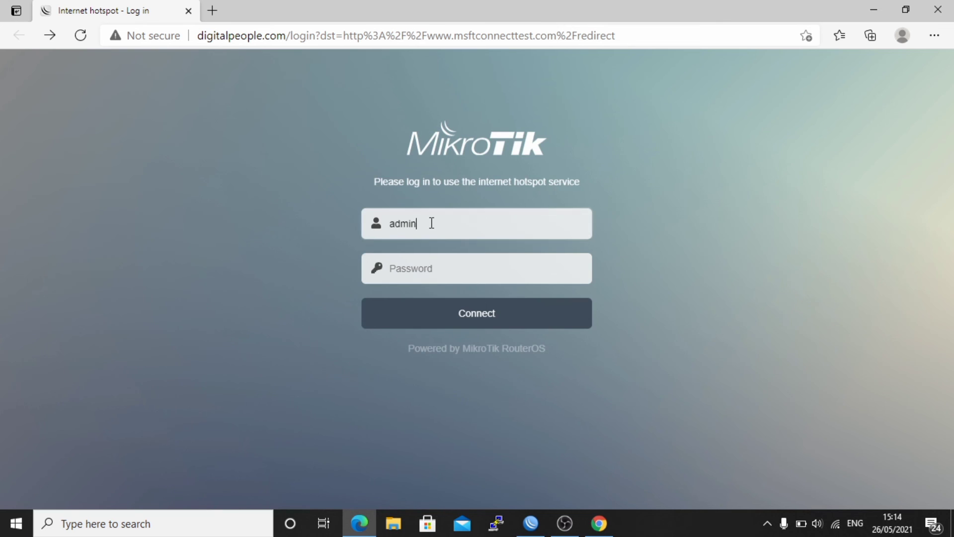
left_click(315, 40)
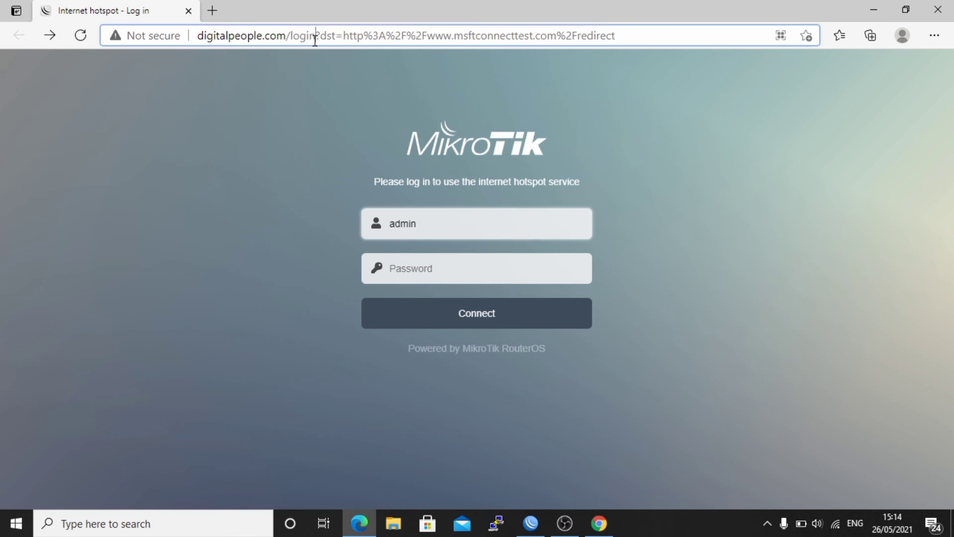
left_click(314, 38)
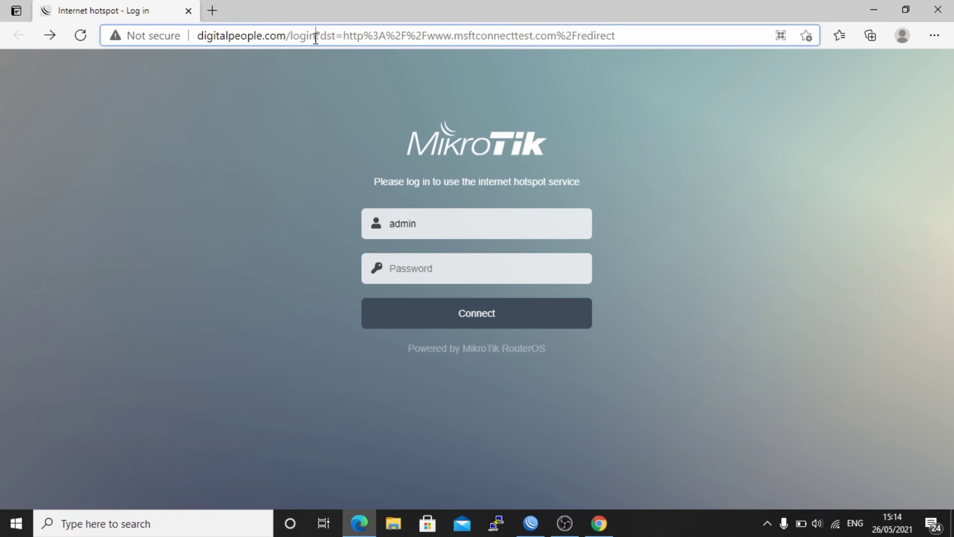
key("BackSpace")
key("BackSpace")
key("BackSpace")
key("BackSpace")
key("BackSpace")
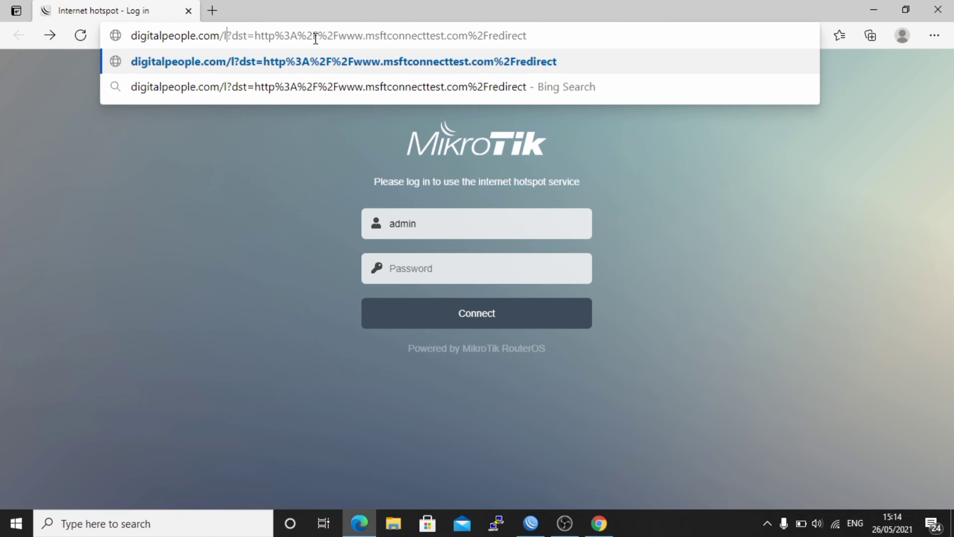
type("status")
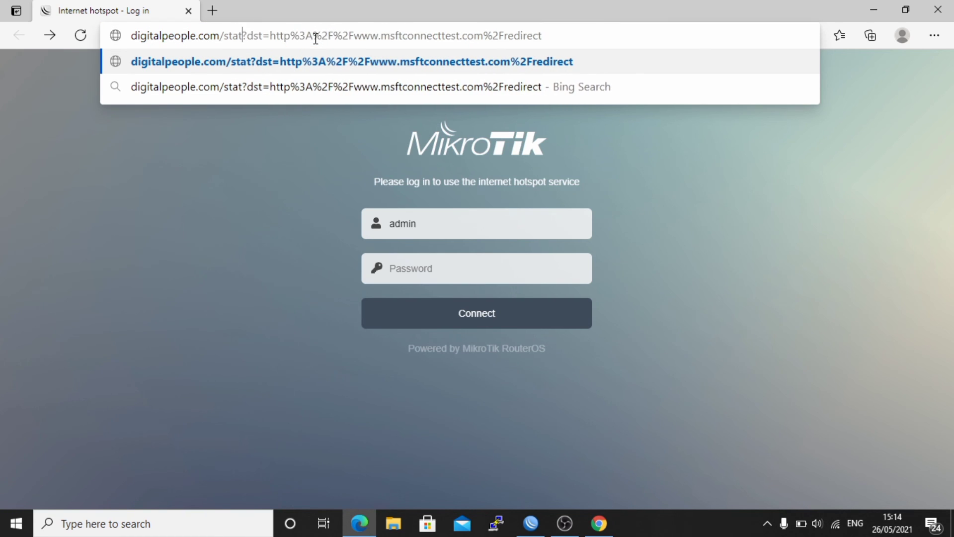
key("Return")
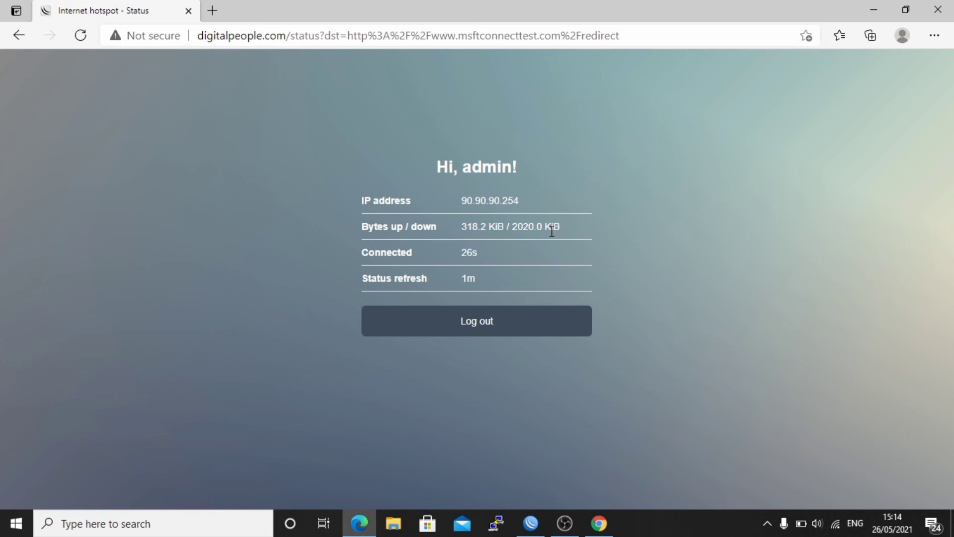
key("super+r")
- Ping google.com over the hotspot, getting 4 of 4 replies, then return to WinBox
key("Return")
type("ping google.com")
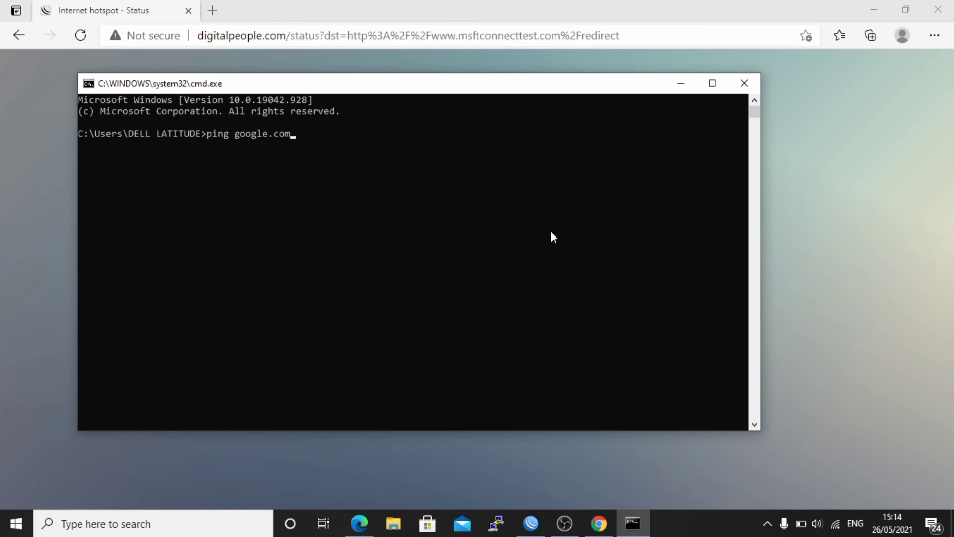
key("Return")
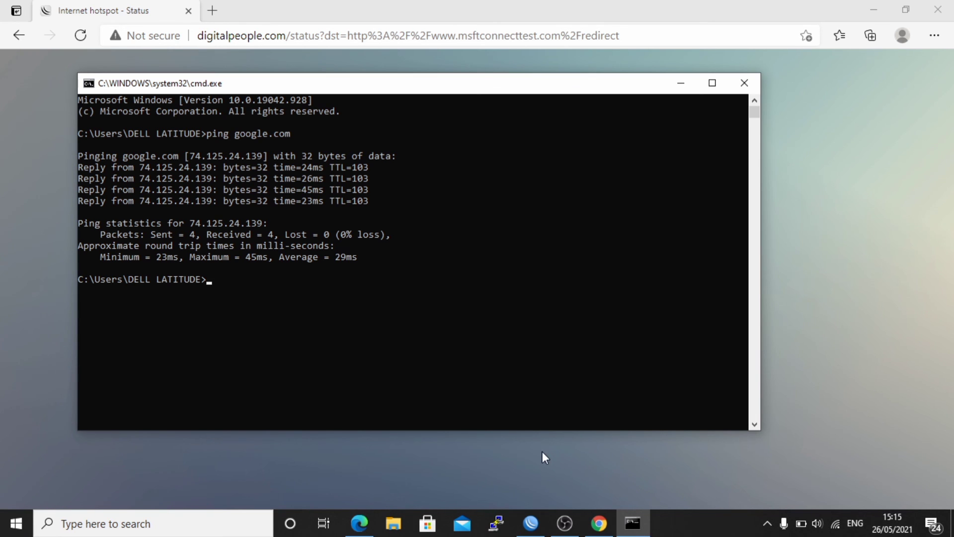
left_click(535, 531)
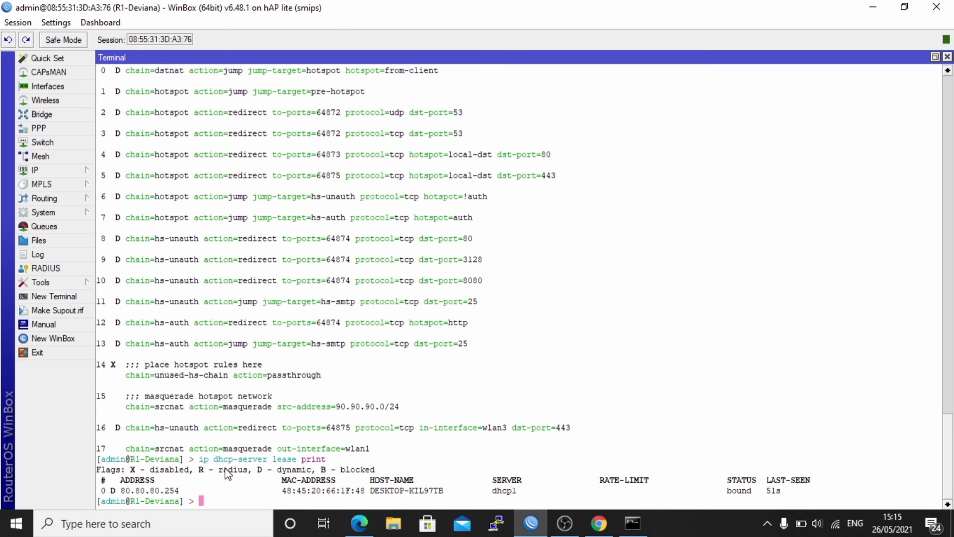
- Run 'ip dhcp-server lease print' in the Terminal to list the laptop's leases on dhcp1 and dhcp2
type("ip dhcp-sesr")
key("BackSpace")
key("BackSpace")
key("BackSpace")
type("rver leae")
key("BackSpace")
type("se print")
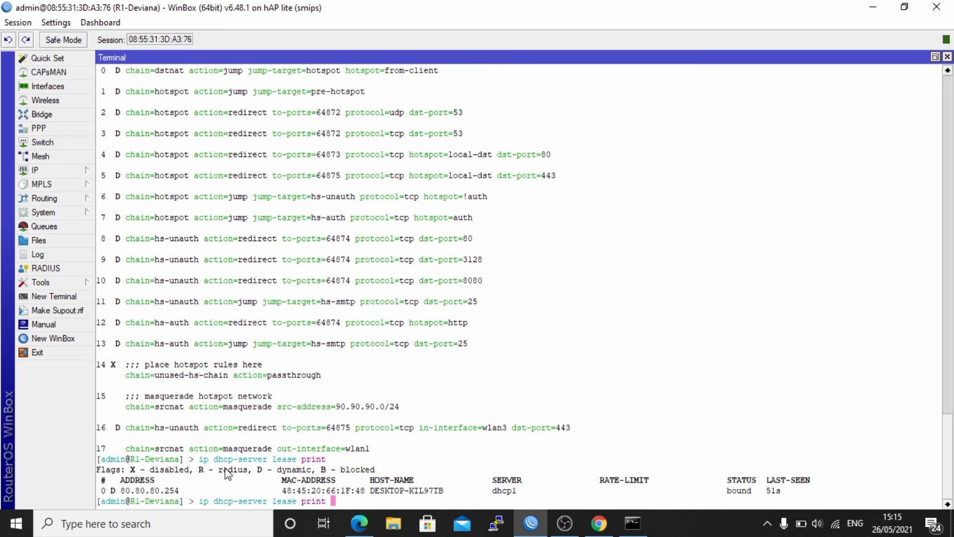
key("Return")
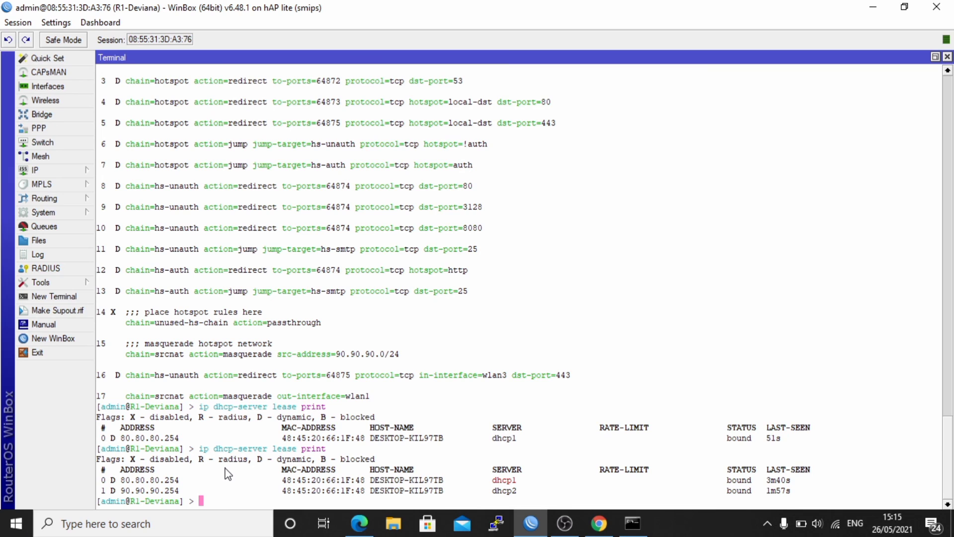